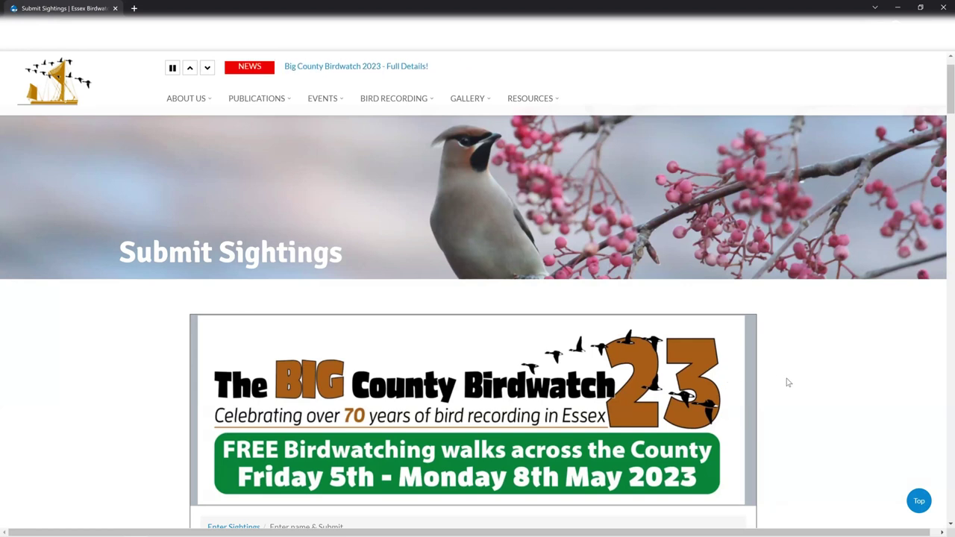
Step: Set the sighting location to Ardleigh Reservoir and the date to 4 May 2023
{"action": "scroll", "coordinate": [788, 386], "scroll_direction": "down", "scroll_amount": 5}
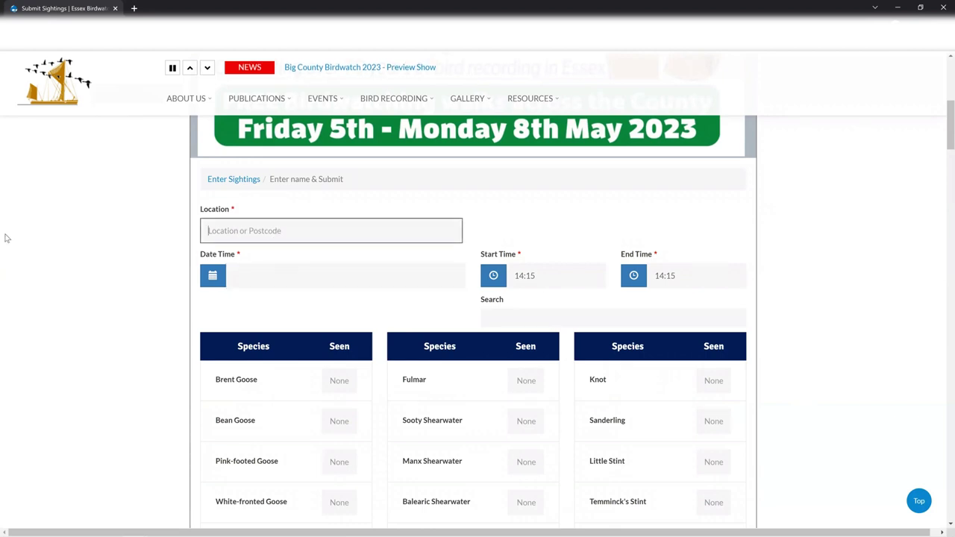
{"action": "type", "text": "Ard"}
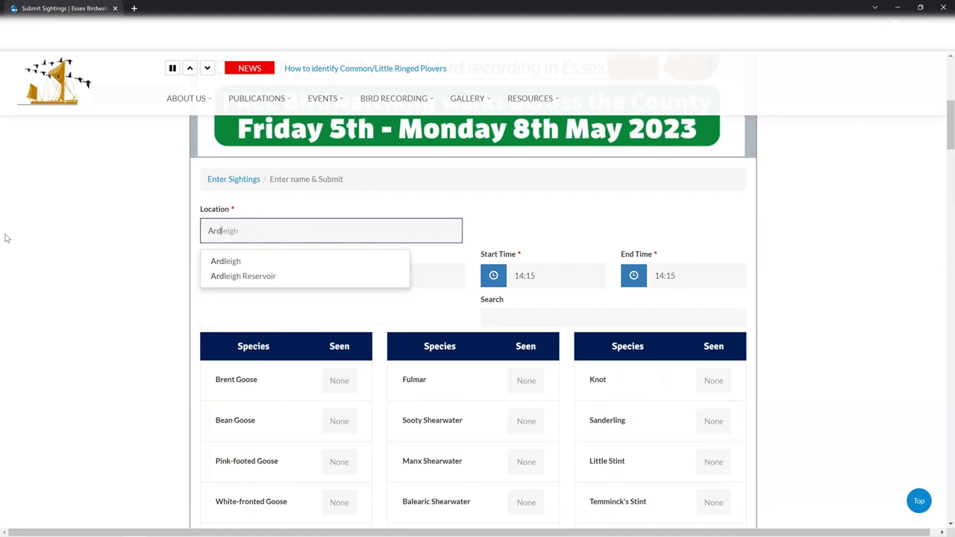
{"action": "type", "text": "leigh"}
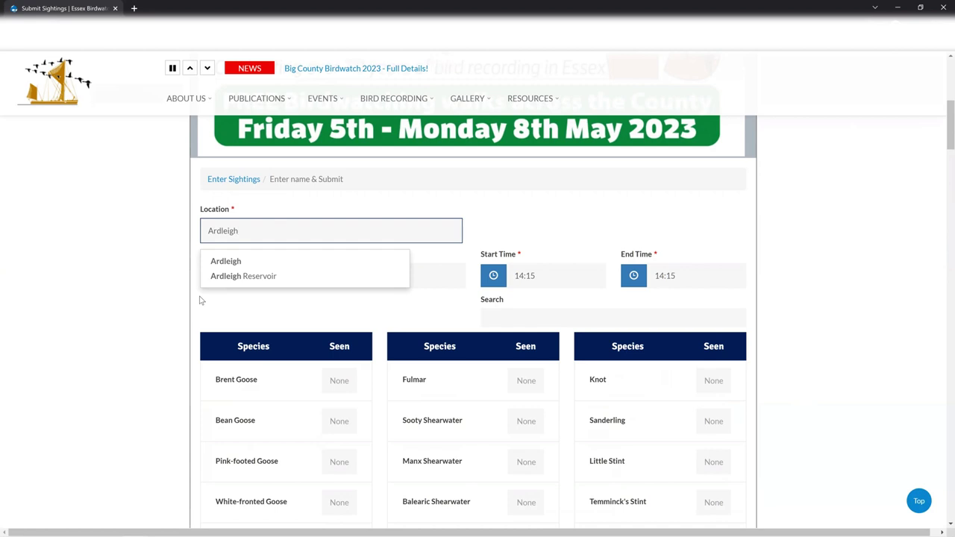
{"action": "left_click", "coordinate": [244, 276]}
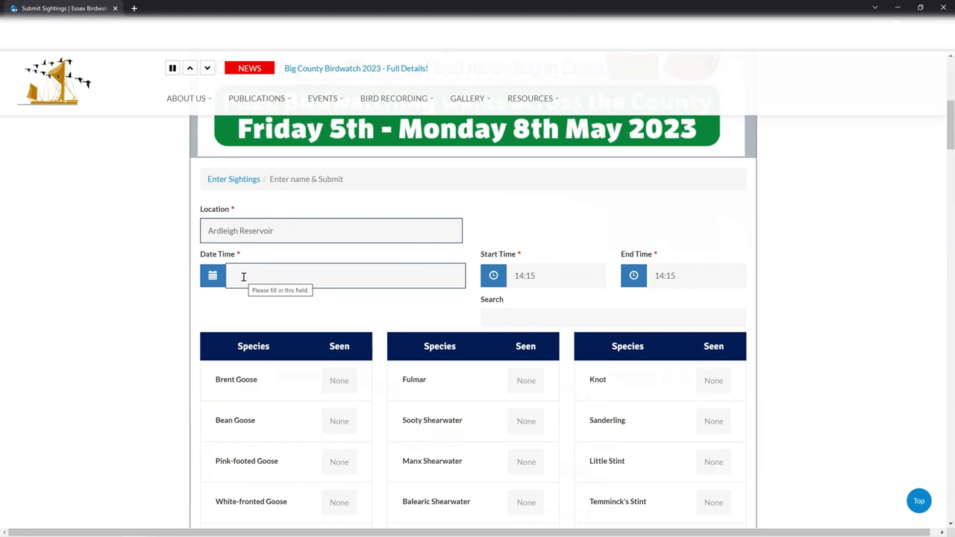
{"action": "left_click", "coordinate": [287, 276]}
{"action": "left_click", "coordinate": [333, 333]}
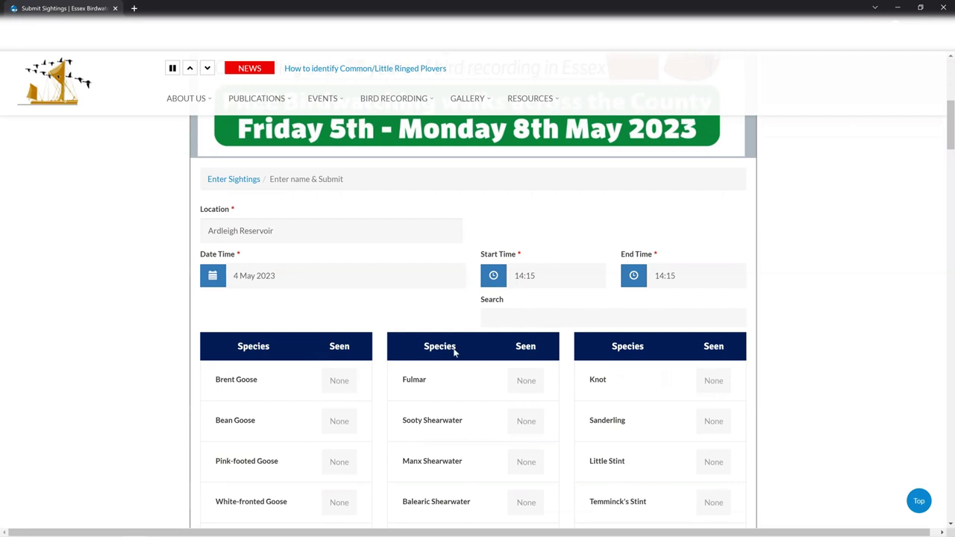
Step: Set the start time to 09:00 and the end time to 11:00
{"action": "left_click", "coordinate": [518, 278]}
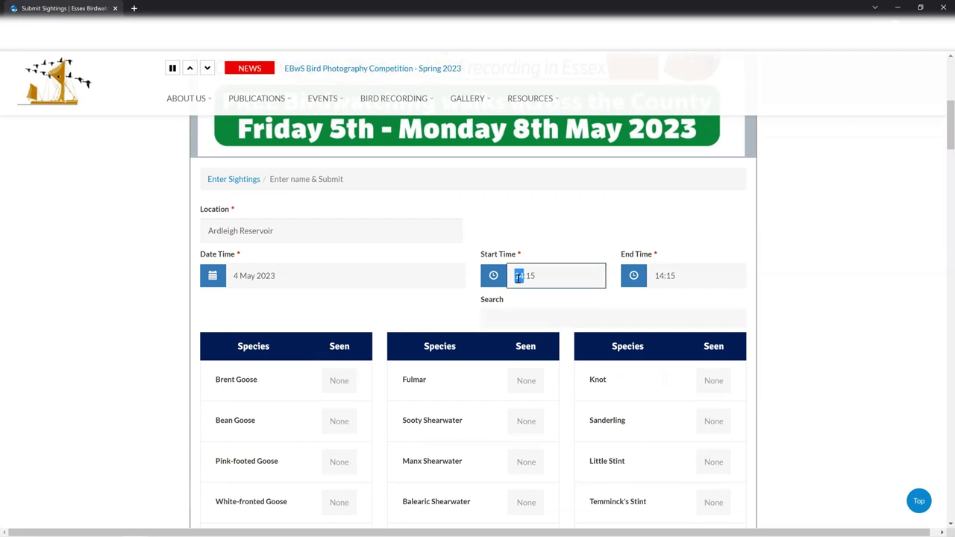
{"action": "type", "text": "09:00"}
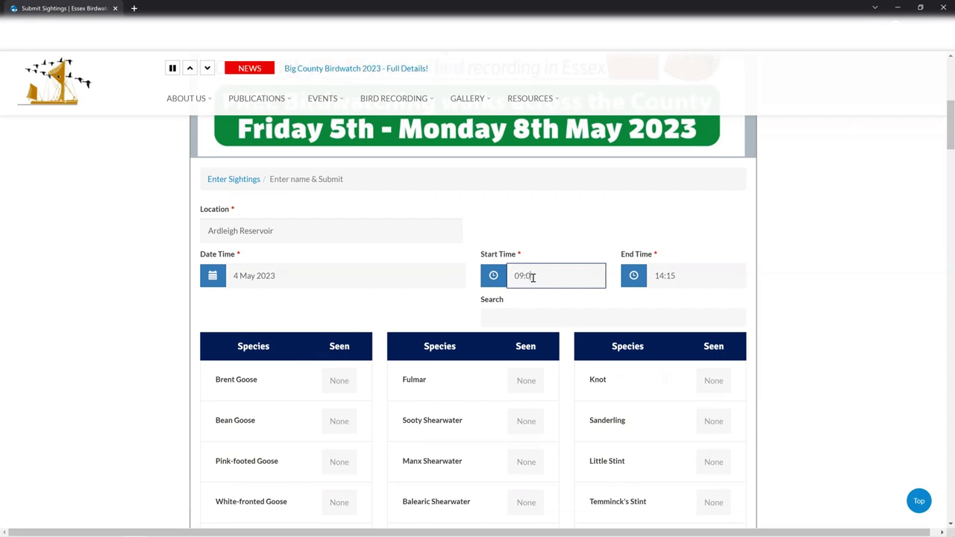
{"action": "left_click", "coordinate": [659, 278]}
{"action": "type", "text": "11:"}
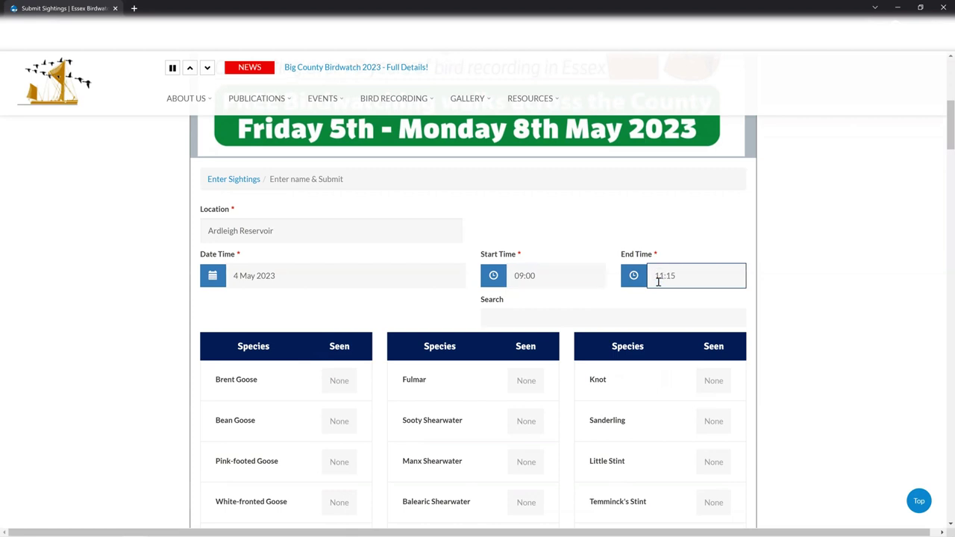
{"action": "type", "text": "00"}
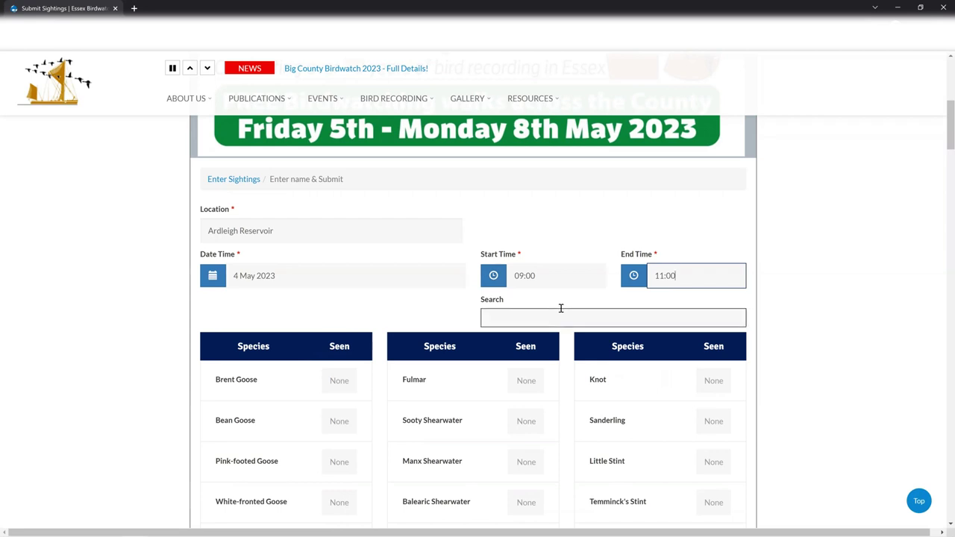
Step: Enter counts of 3 Balearic Shearwater, 4 Pectoral Sandpiper, 5 Egyptian Goose and 1 Bittern
{"action": "scroll", "coordinate": [374, 391], "scroll_direction": "down", "scroll_amount": 2}
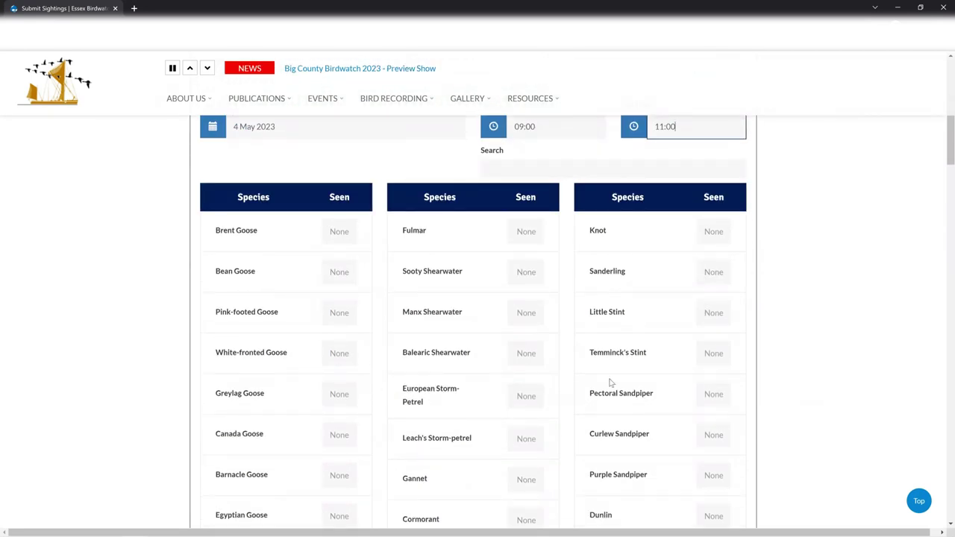
{"action": "left_click", "coordinate": [525, 355]}
{"action": "type", "text": "3"}
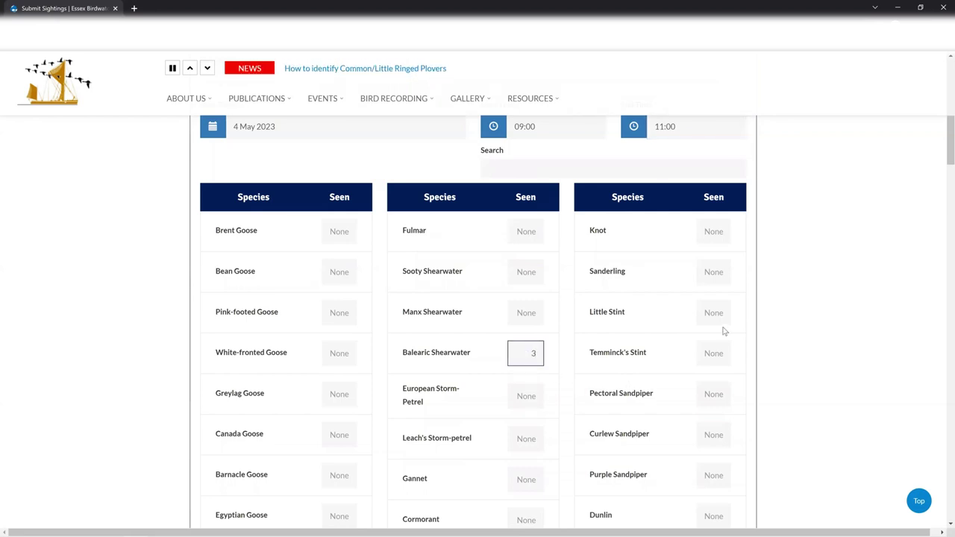
{"action": "left_click", "coordinate": [716, 402]}
{"action": "type", "text": "1"}
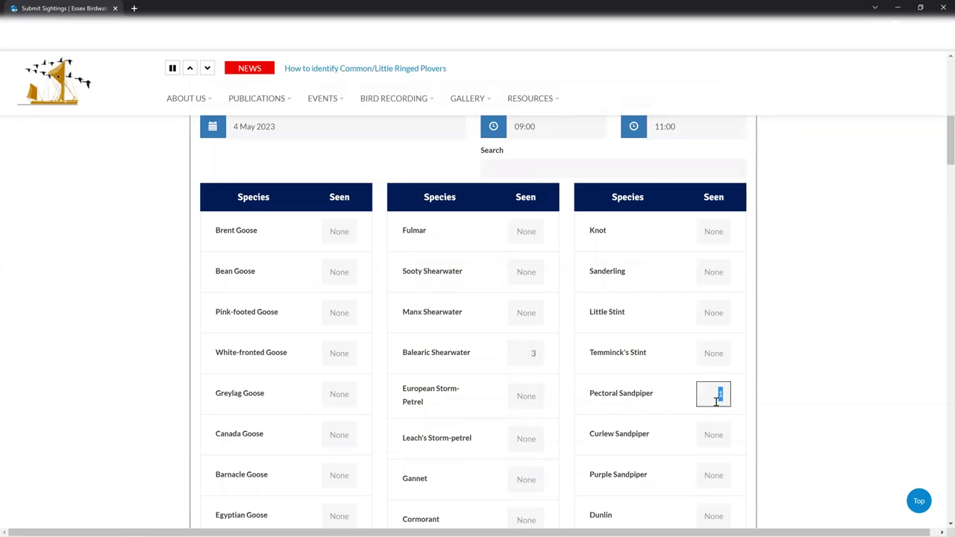
{"action": "type", "text": "4"}
{"action": "scroll", "coordinate": [544, 452], "scroll_direction": "down", "scroll_amount": 1}
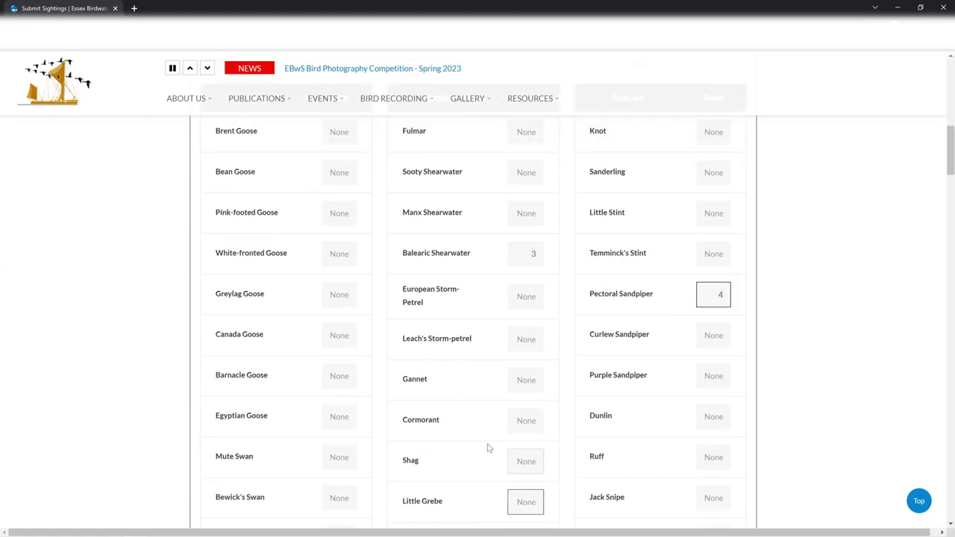
{"action": "left_click", "coordinate": [344, 416]}
{"action": "type", "text": "5"}
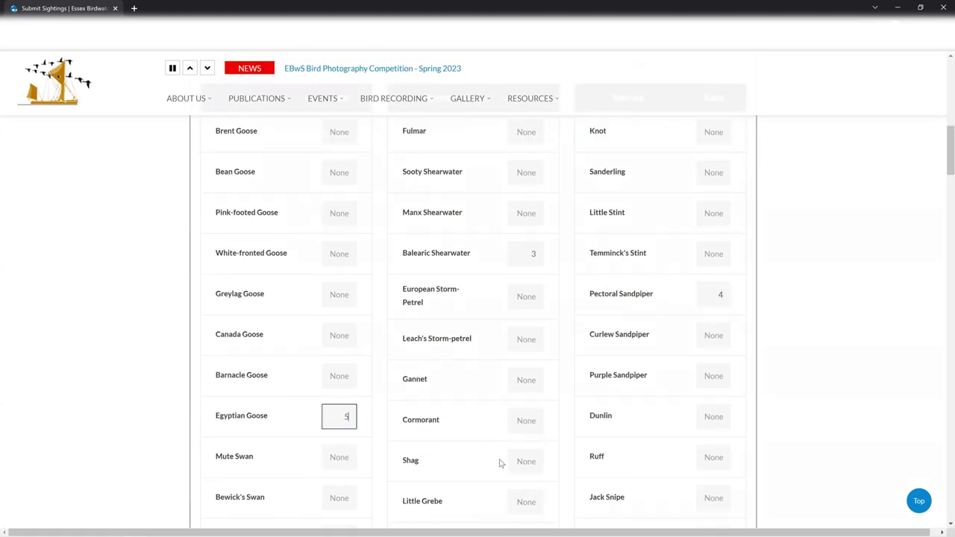
{"action": "scroll", "coordinate": [500, 464], "scroll_direction": "down", "scroll_amount": 3}
{"action": "left_click", "coordinate": [526, 406]}
{"action": "type", "text": "1"}
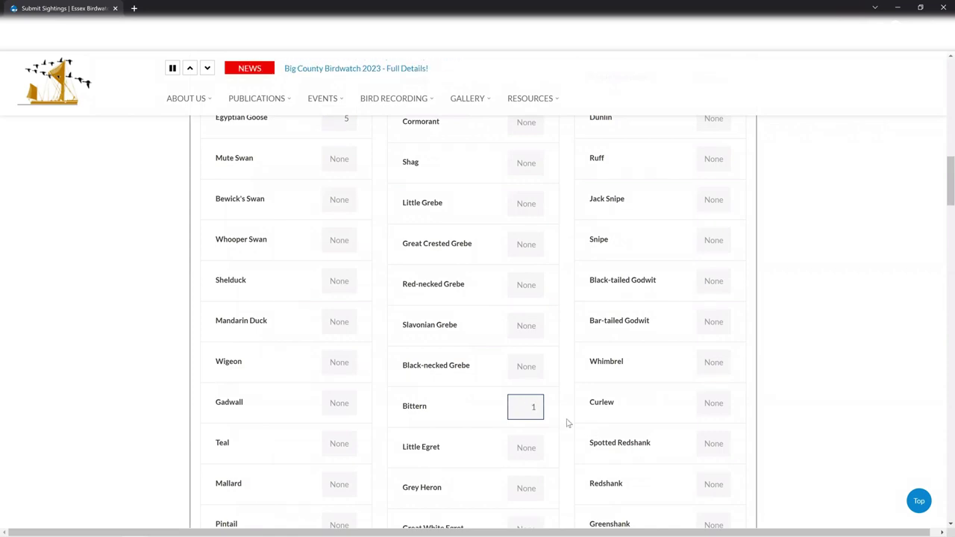
Step: Scroll up and down through the full species list to review the entered counts
{"action": "scroll", "coordinate": [561, 412], "scroll_direction": "up", "scroll_amount": 1}
{"action": "scroll", "coordinate": [561, 413], "scroll_direction": "up", "scroll_amount": 5}
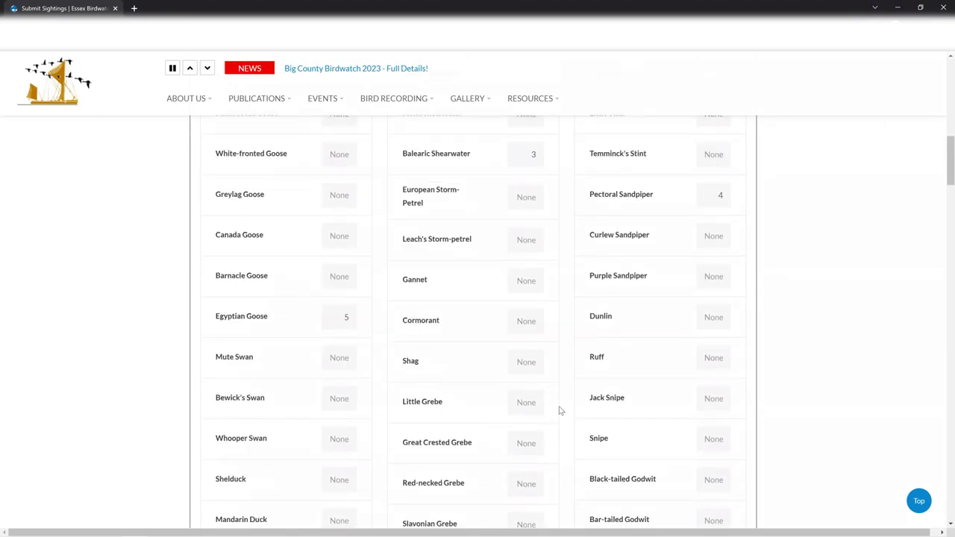
{"action": "scroll", "coordinate": [561, 409], "scroll_direction": "up", "scroll_amount": 1}
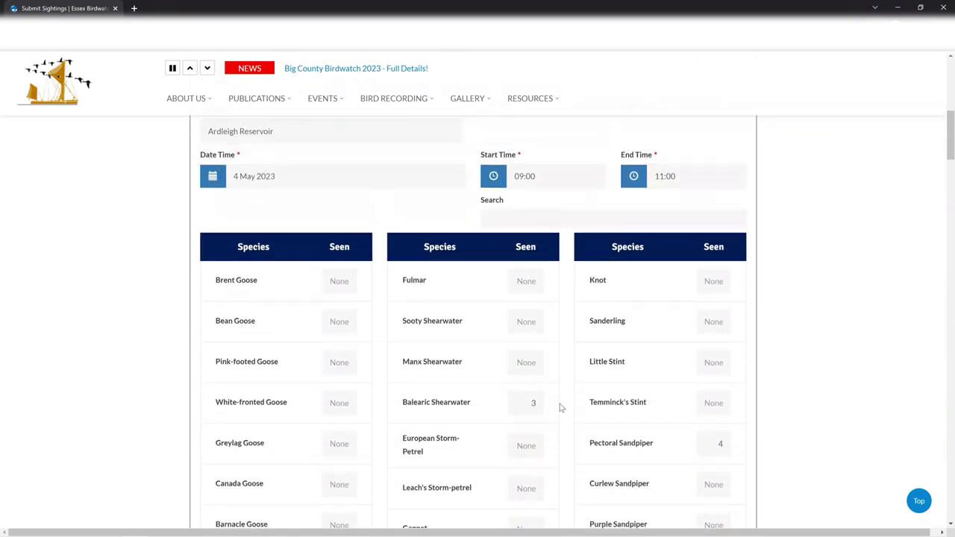
{"action": "scroll", "coordinate": [564, 403], "scroll_direction": "down", "scroll_amount": 6}
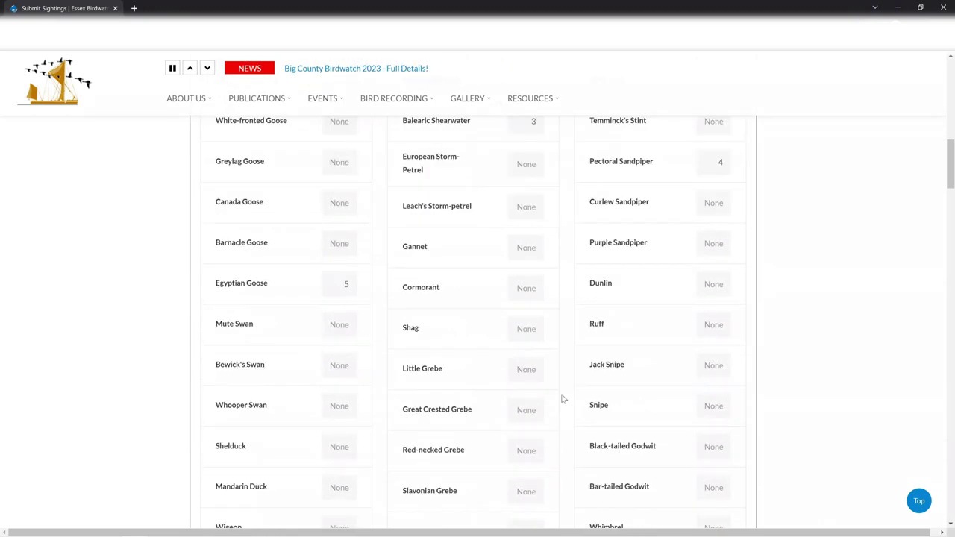
{"action": "scroll", "coordinate": [563, 398], "scroll_direction": "down", "scroll_amount": 10}
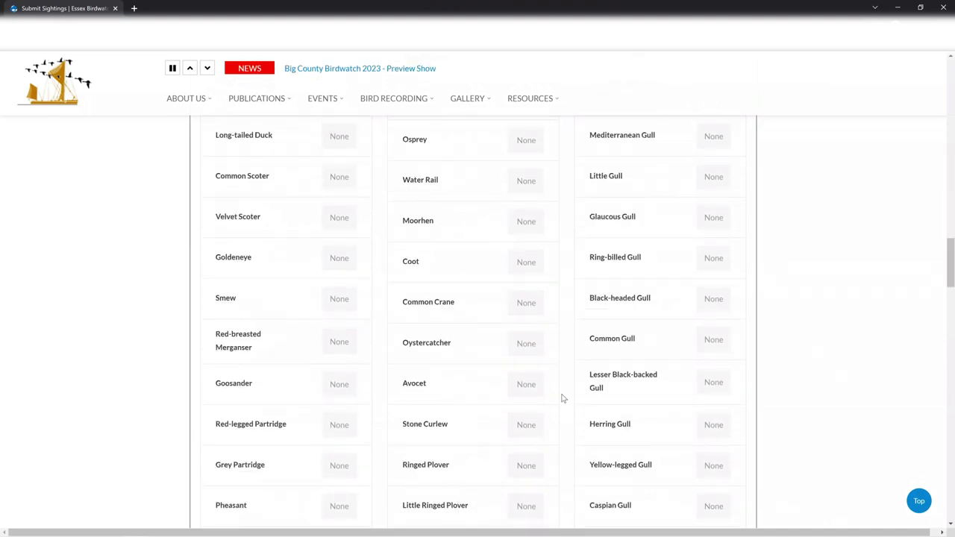
{"action": "scroll", "coordinate": [563, 398], "scroll_direction": "down", "scroll_amount": 10}
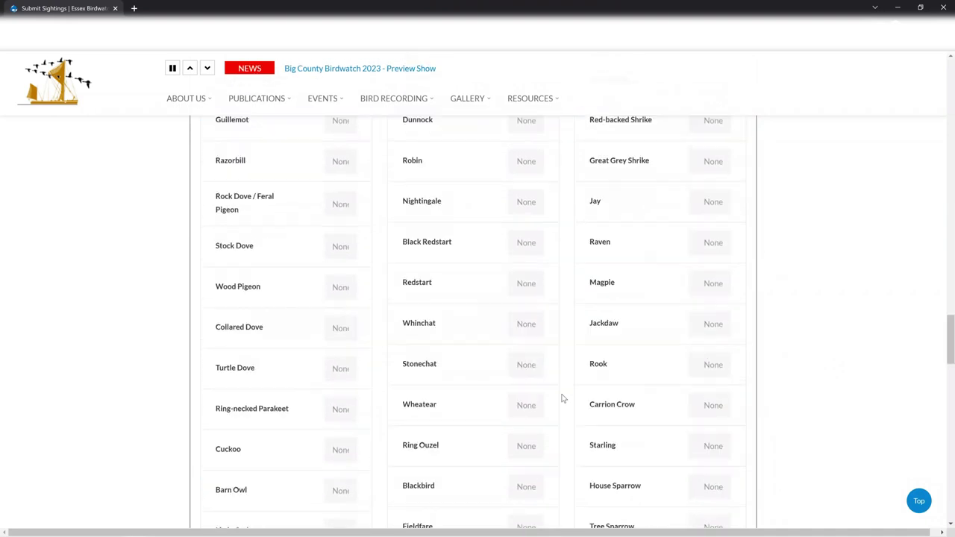
{"action": "scroll", "coordinate": [564, 398], "scroll_direction": "down", "scroll_amount": 9}
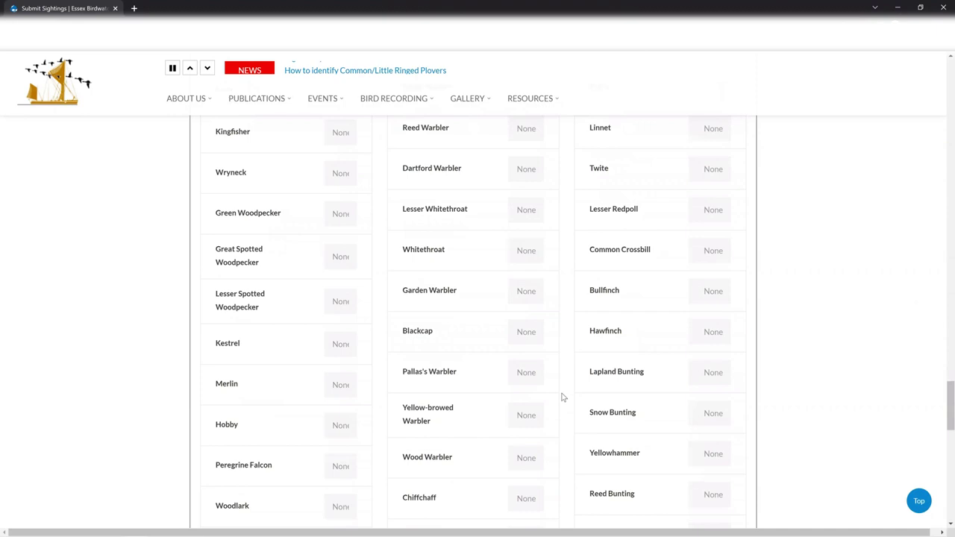
{"action": "scroll", "coordinate": [563, 399], "scroll_direction": "down", "scroll_amount": 3}
{"action": "scroll", "coordinate": [563, 398], "scroll_direction": "down", "scroll_amount": 3}
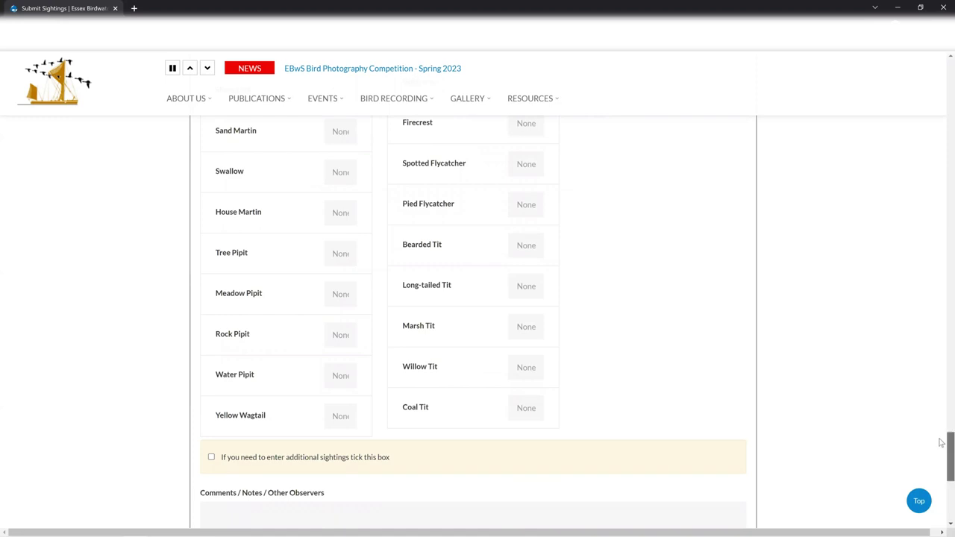
Step: Filter the species list with 'kes' and enter a Kestrel count of 2
{"action": "left_click_drag", "start_coordinate": [941, 442], "coordinate": [941, 103]}
{"action": "left_click", "coordinate": [608, 336]}
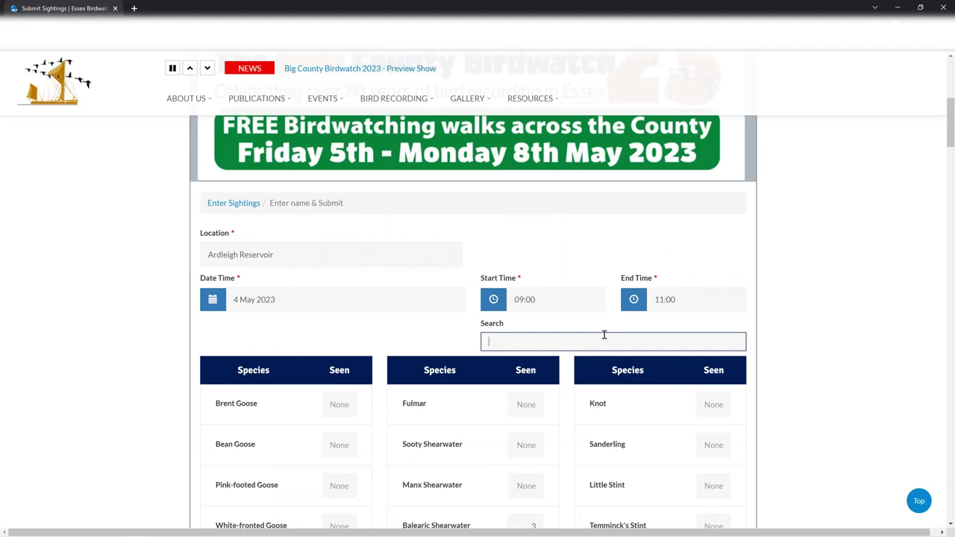
{"action": "type", "text": "kes"}
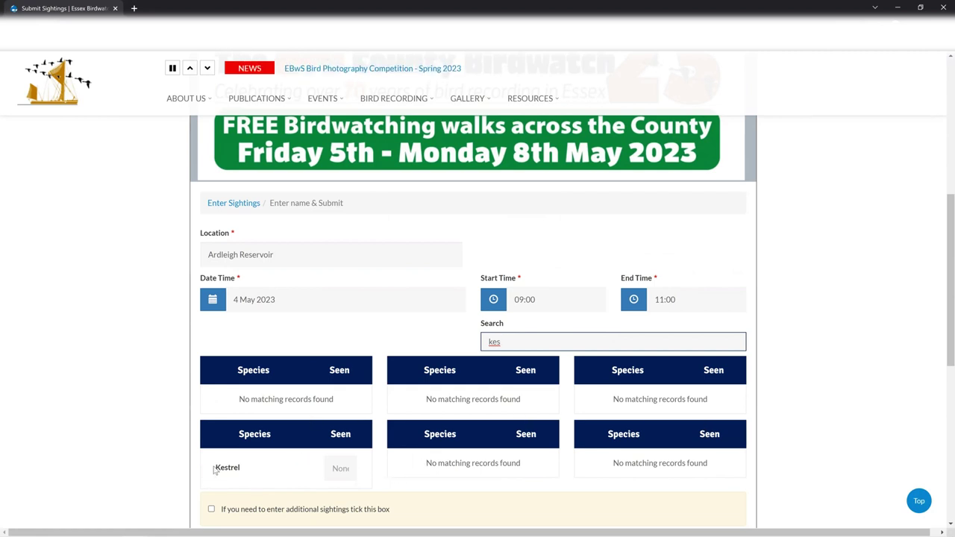
{"action": "left_click", "coordinate": [340, 469]}
{"action": "type", "text": "2"}
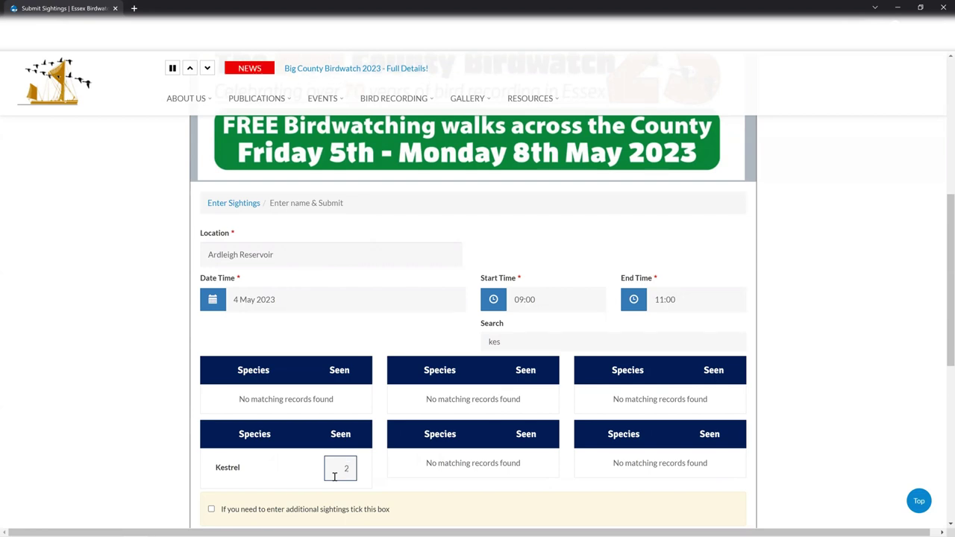
{"action": "left_click", "coordinate": [515, 340]}
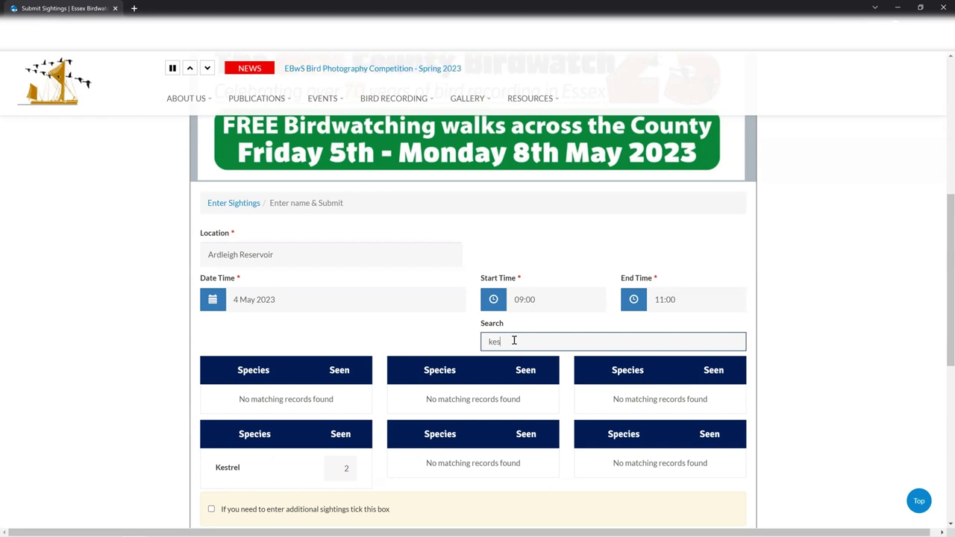
Step: Search the species list for 'dunn' and enter a Dunnock count of 3
{"action": "key", "text": "BackSpace"}
{"action": "key", "text": "BackSpace"}
{"action": "key", "text": "BackSpace"}
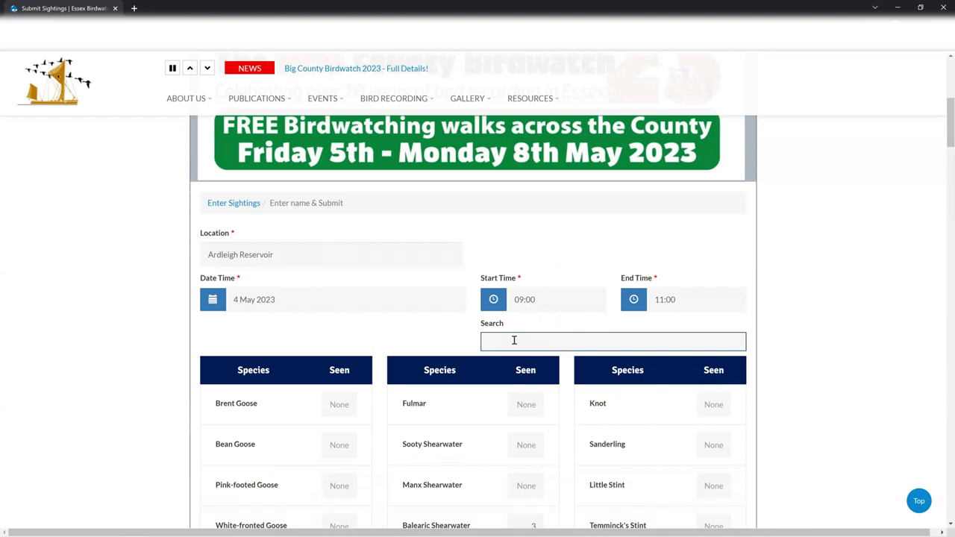
{"action": "type", "text": "du"}
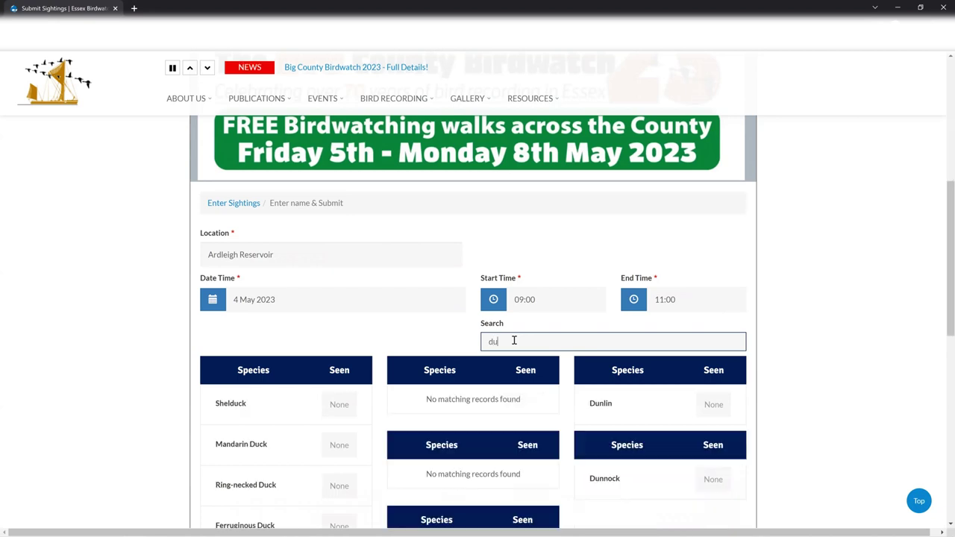
{"action": "type", "text": "nn"}
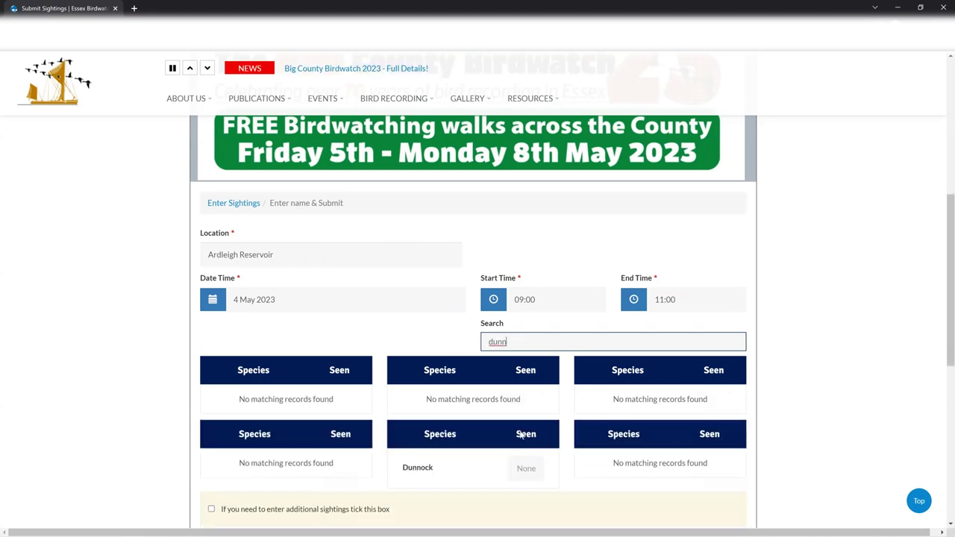
{"action": "left_click", "coordinate": [522, 464]}
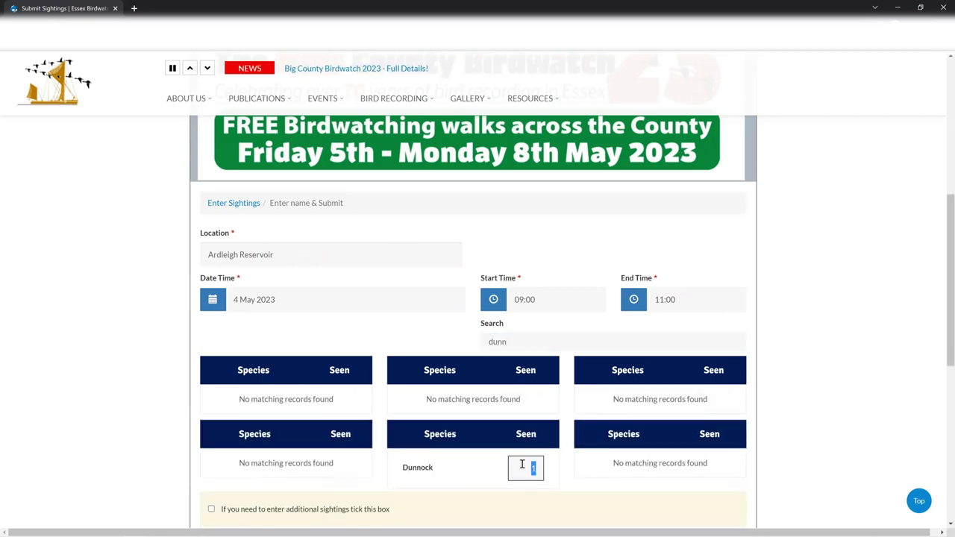
{"action": "type", "text": "3"}
Step: Clear the search and scroll the full list, checking the Dunnock 3 and Kestrel 2 counts
{"action": "left_click", "coordinate": [543, 347]}
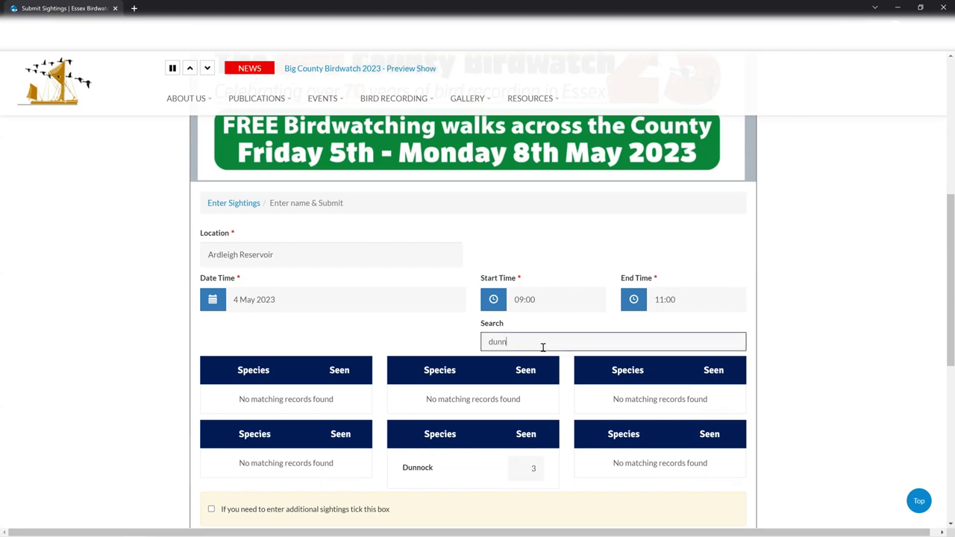
{"action": "key", "text": "BackSpace"}
{"action": "key", "text": "BackSpace"}
{"action": "key", "text": "BackSpace"}
{"action": "key", "text": "BackSpace"}
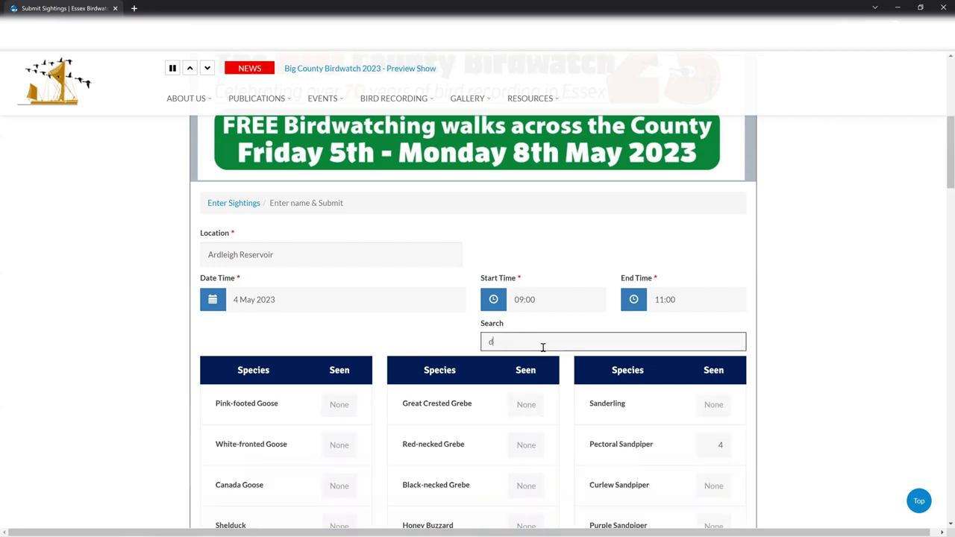
{"action": "scroll", "coordinate": [625, 386], "scroll_direction": "down", "scroll_amount": 9}
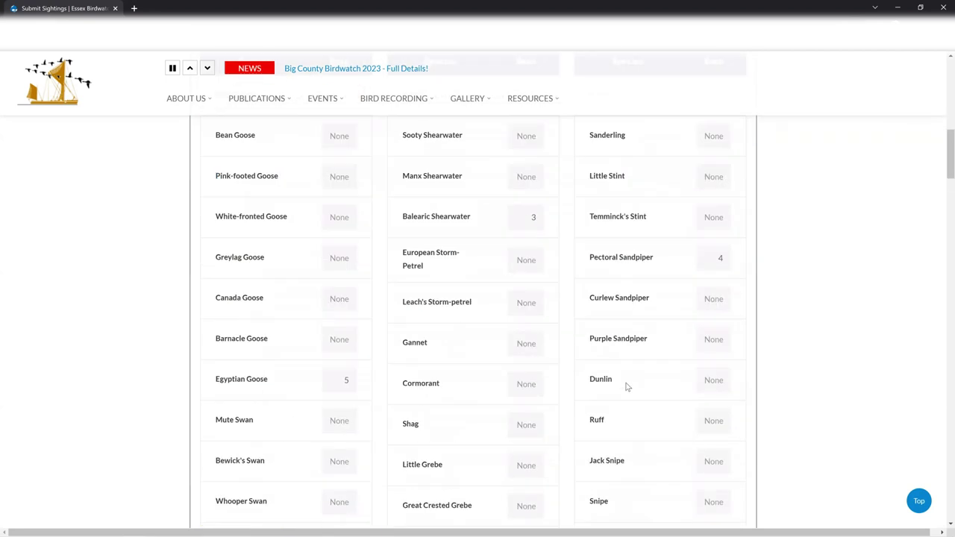
{"action": "scroll", "coordinate": [625, 389], "scroll_direction": "down", "scroll_amount": 20}
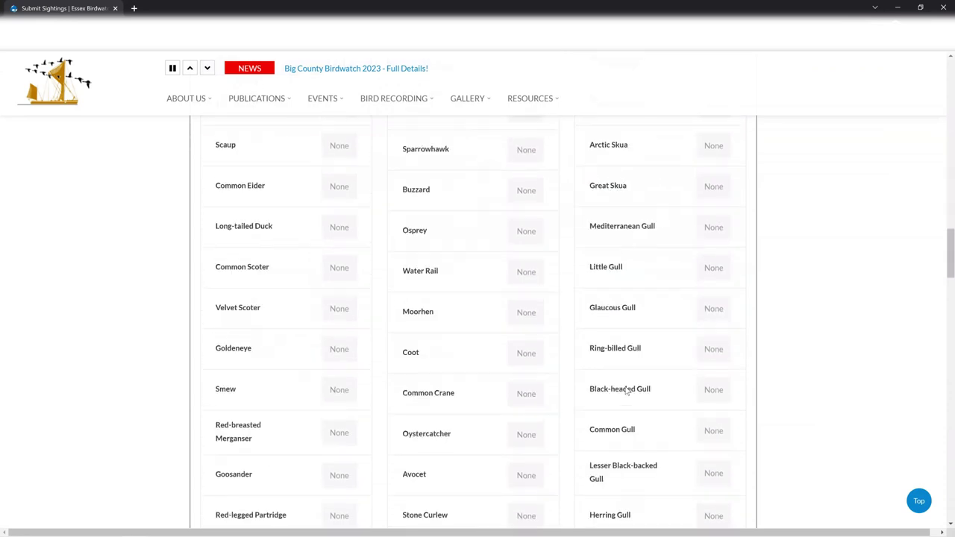
{"action": "scroll", "coordinate": [626, 390], "scroll_direction": "down", "scroll_amount": 3}
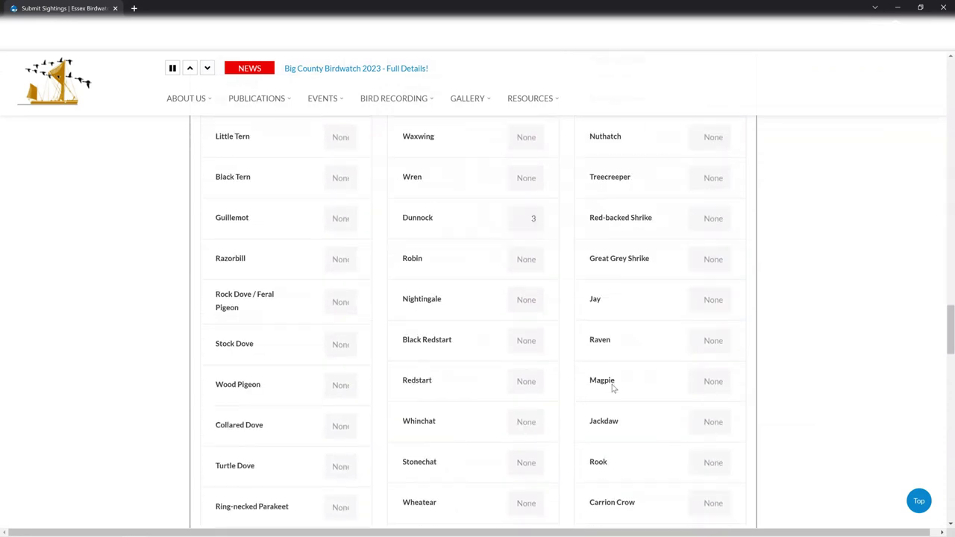
{"action": "left_click", "coordinate": [534, 217]}
{"action": "scroll", "coordinate": [485, 328], "scroll_direction": "down", "scroll_amount": 5}
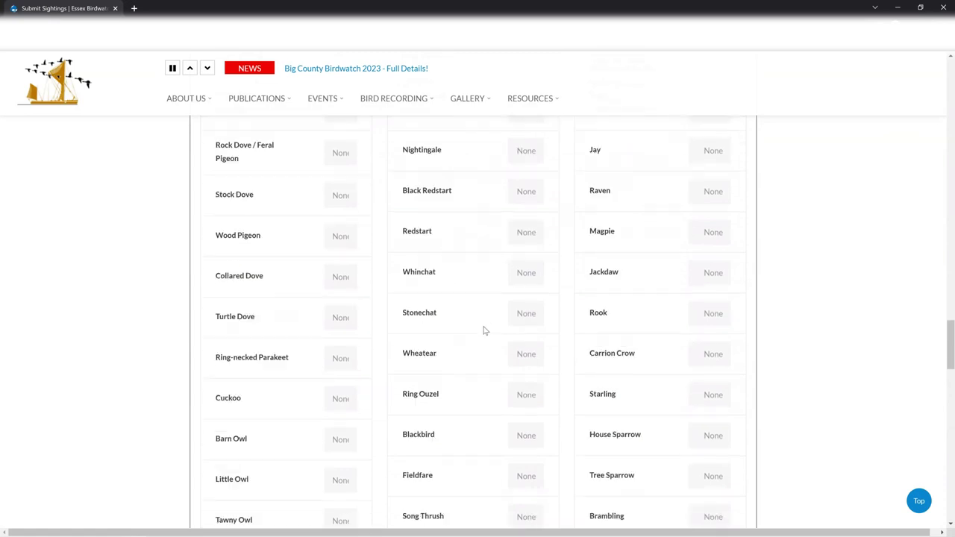
{"action": "scroll", "coordinate": [485, 332], "scroll_direction": "down", "scroll_amount": 5}
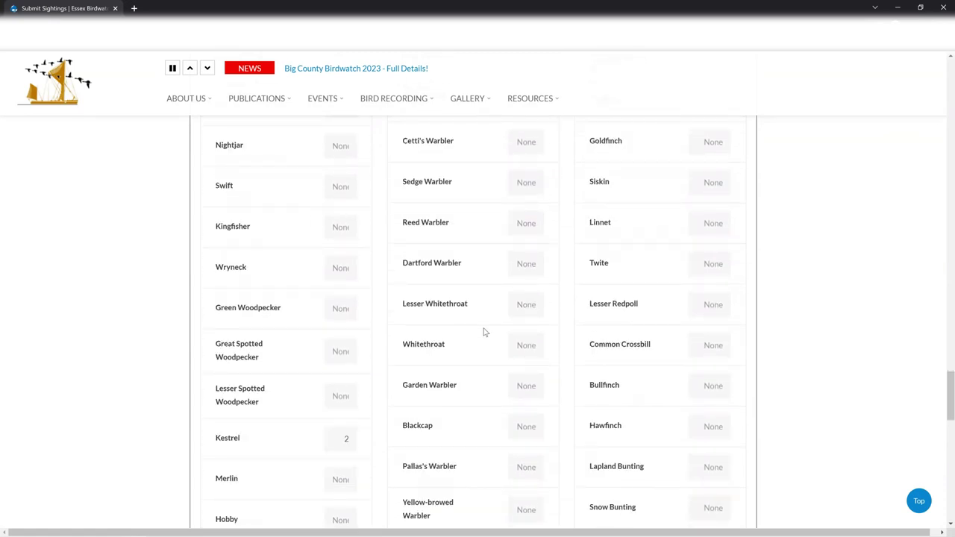
{"action": "left_click", "coordinate": [325, 339]}
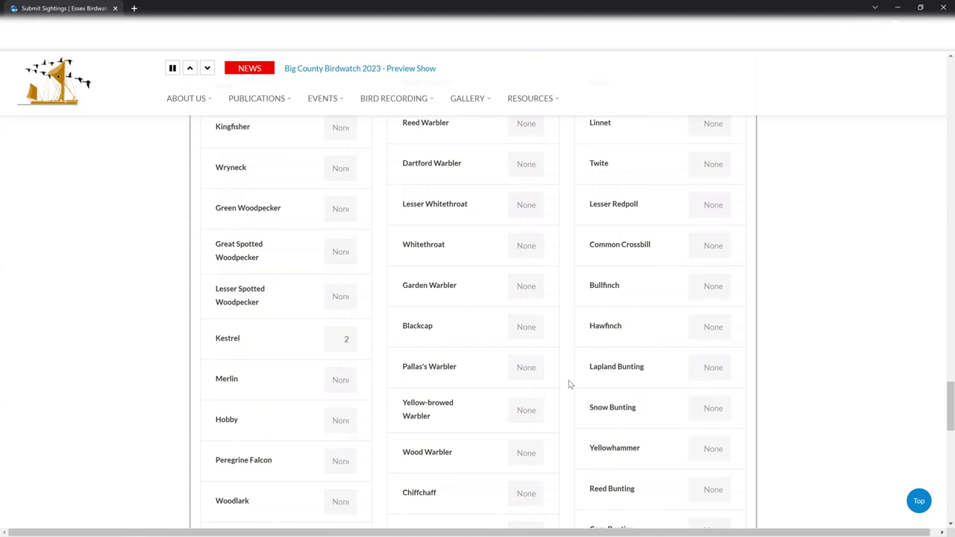
{"action": "scroll", "coordinate": [569, 384], "scroll_direction": "down", "scroll_amount": 8}
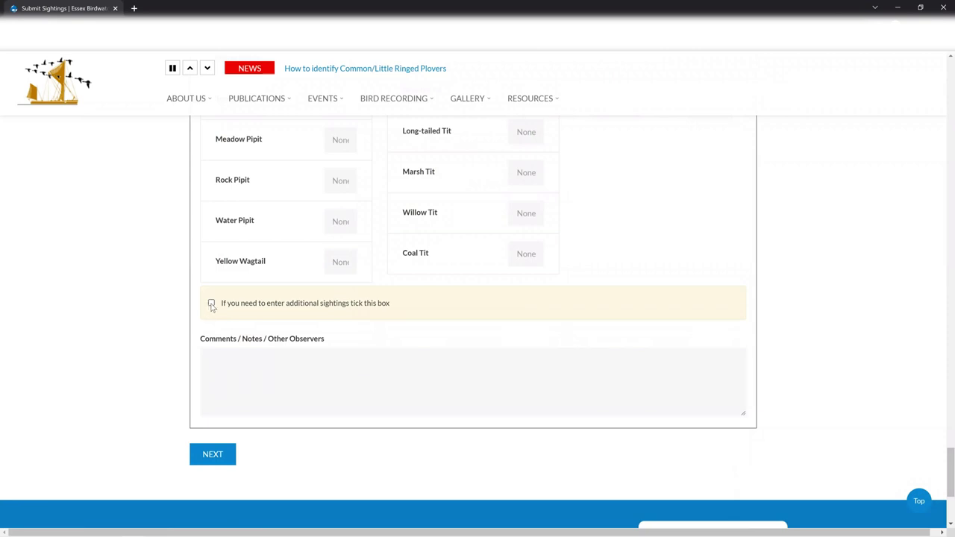
Step: Request additional sightings, add notes 'Peregrine flushed everything at 10am' and 'Speedboat disturbed waders at 10', then continue
{"action": "left_click", "coordinate": [212, 303]}
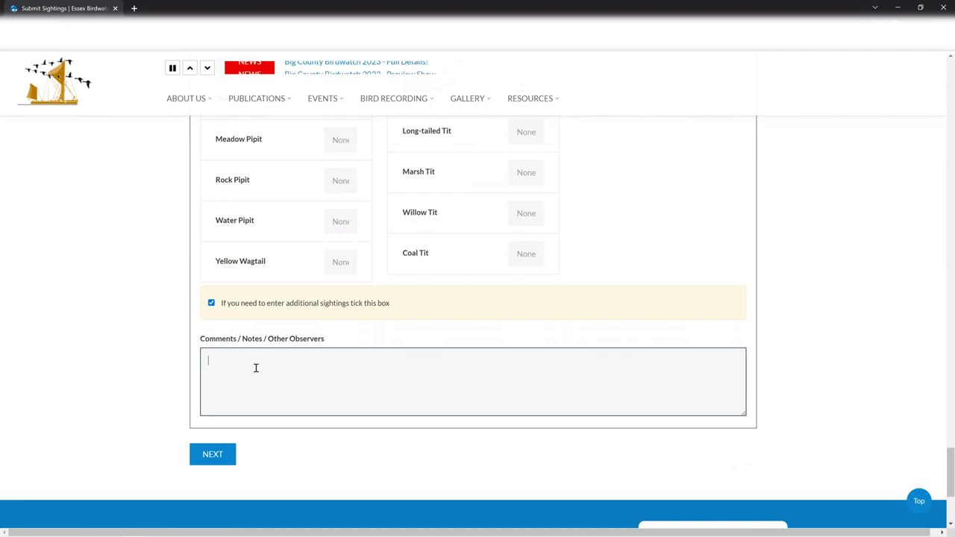
{"action": "type", "text": "Peregrine flushed everything at 10am"}
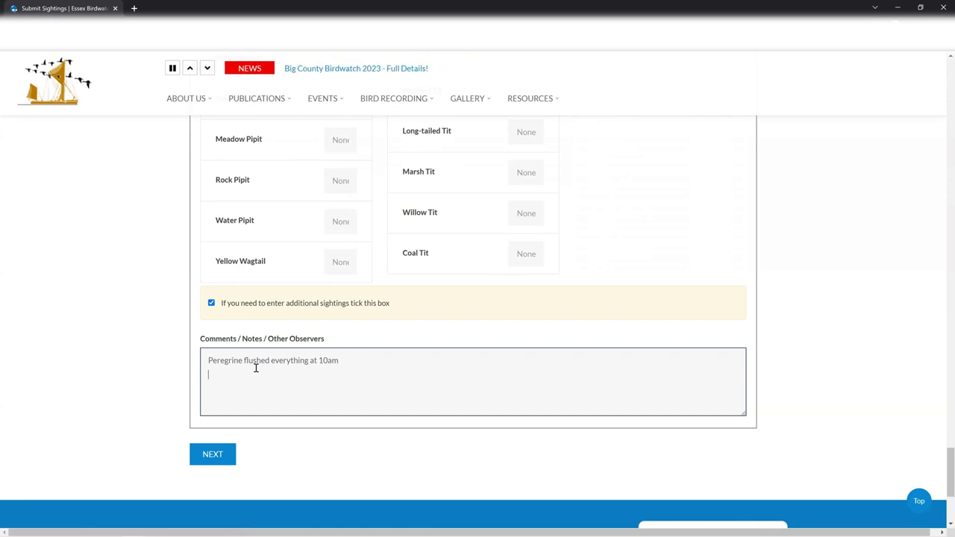
{"action": "type", "text": "Speedboat disturbed waders at 10:30"}
{"action": "left_click", "coordinate": [214, 455]}
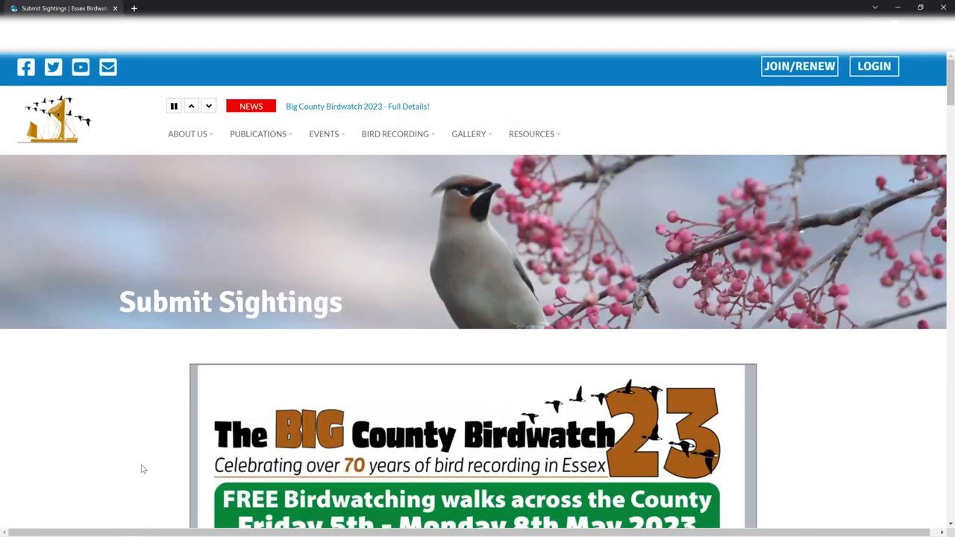
Step: Enter Night Heron with a count of 1 in row 7
{"action": "scroll", "coordinate": [141, 474], "scroll_direction": "down", "scroll_amount": 2}
{"action": "scroll", "coordinate": [141, 476], "scroll_direction": "down", "scroll_amount": 4}
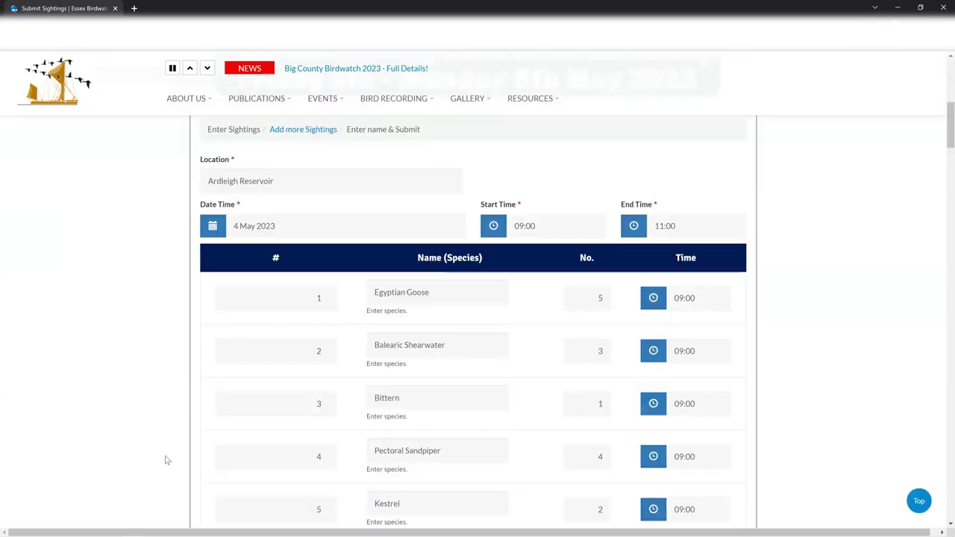
{"action": "scroll", "coordinate": [437, 377], "scroll_direction": "down", "scroll_amount": 3}
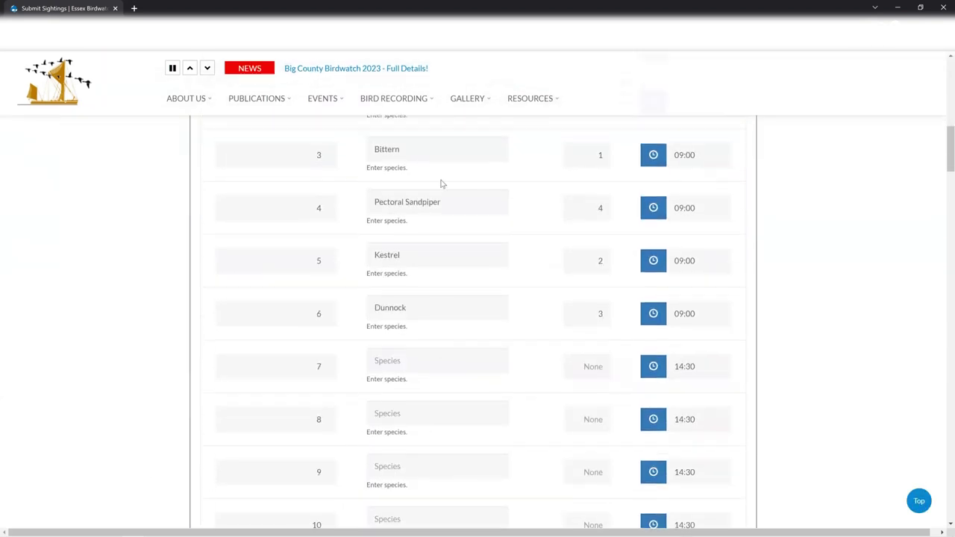
{"action": "left_click", "coordinate": [440, 363]}
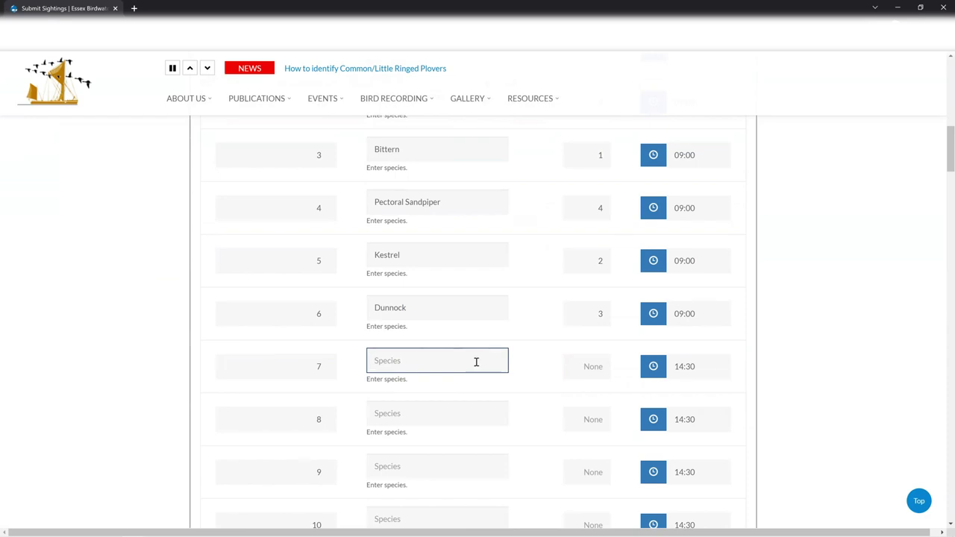
{"action": "type", "text": "Night"}
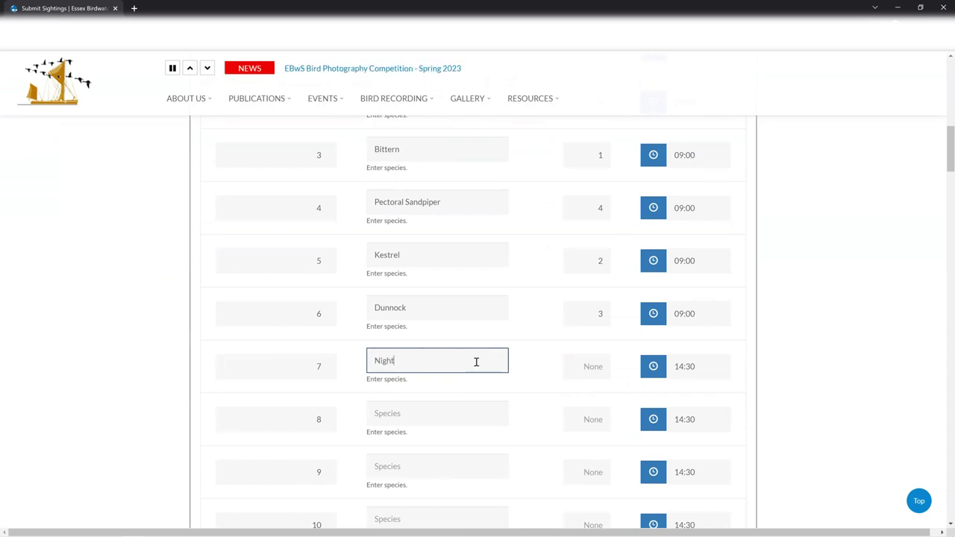
{"action": "type", "text": " Heron"}
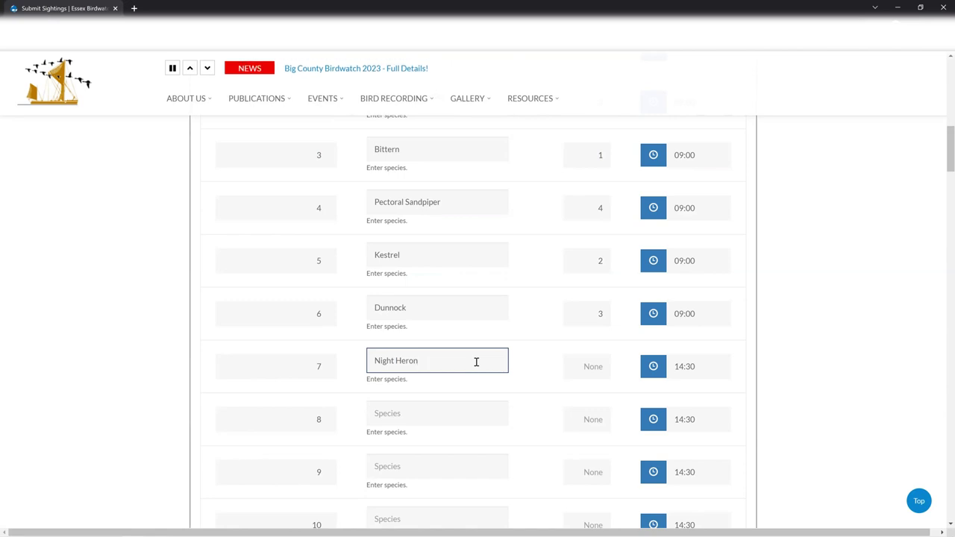
{"action": "left_click", "coordinate": [582, 369]}
{"action": "type", "text": "1"}
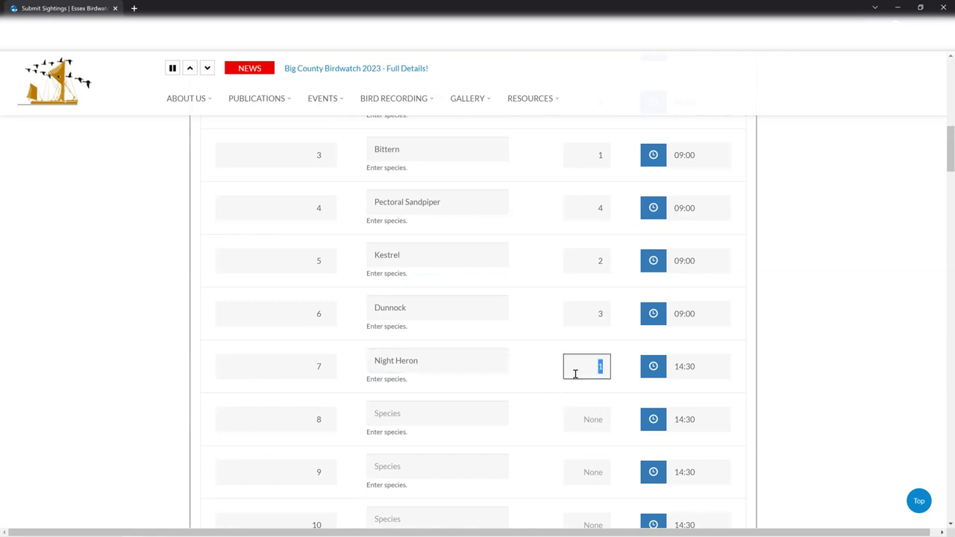
Step: Set the Night Heron sighting time to 10:45
{"action": "left_click", "coordinate": [675, 366]}
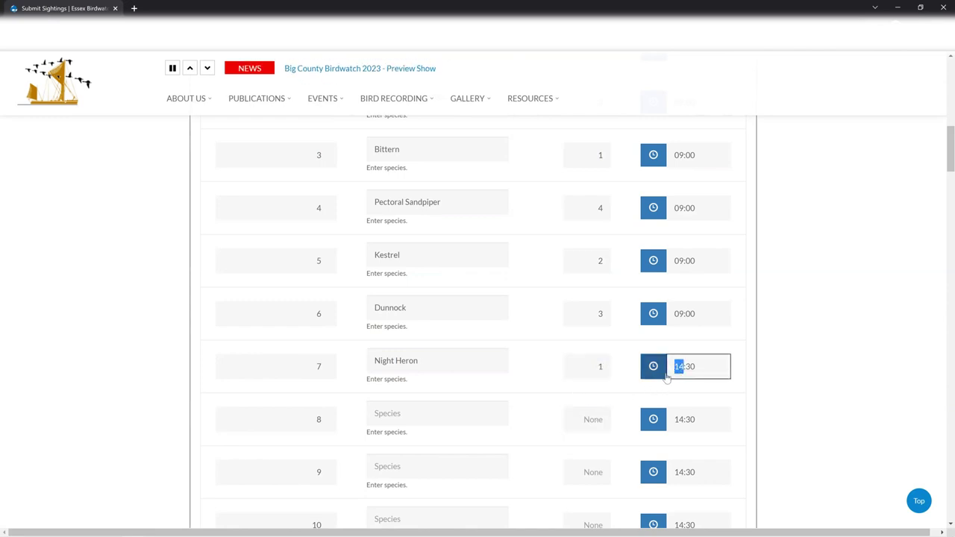
{"action": "type", "text": "10"}
{"action": "key", "text": "Tab"}
{"action": "key", "text": "BackSpace"}
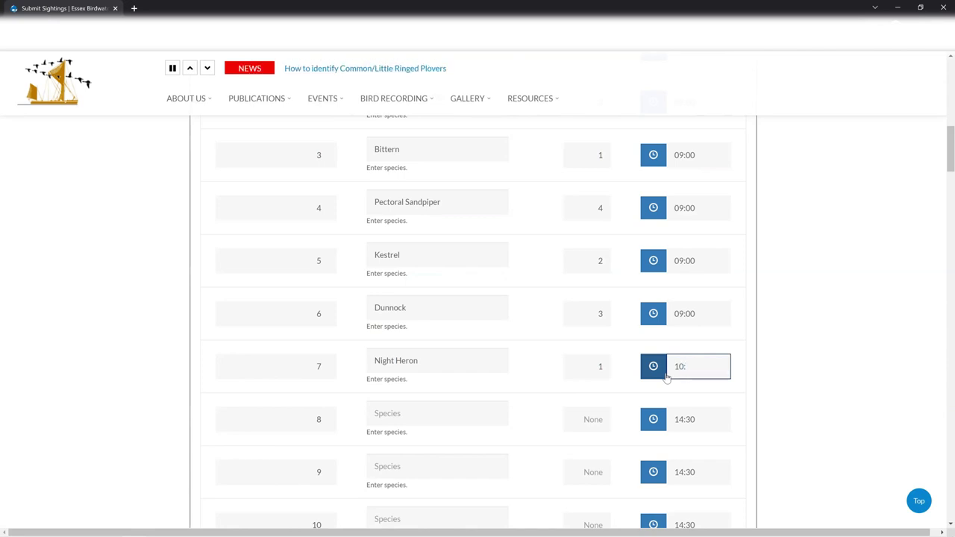
{"action": "type", "text": "45"}
{"action": "scroll", "coordinate": [514, 380], "scroll_direction": "down", "scroll_amount": 12}
Step: Advance to the name-and-submit step, which reports 7 species, and scroll to the Submit button
{"action": "scroll", "coordinate": [510, 384], "scroll_direction": "down", "scroll_amount": 20}
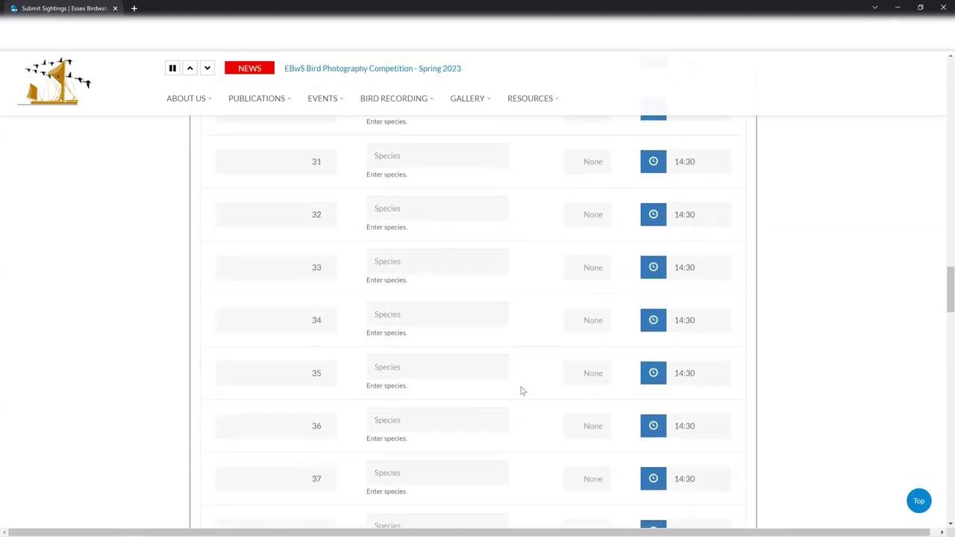
{"action": "scroll", "coordinate": [523, 400], "scroll_direction": "down", "scroll_amount": 18}
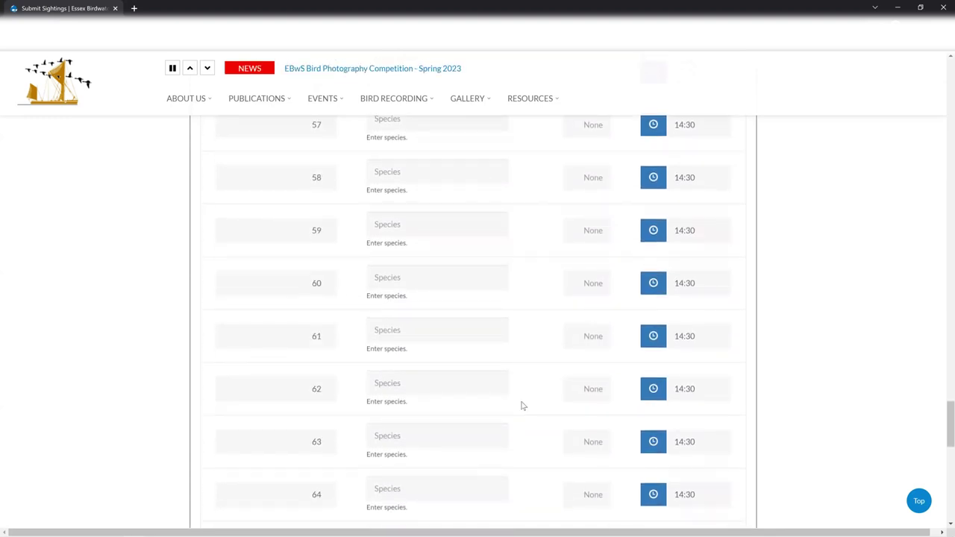
{"action": "scroll", "coordinate": [358, 351], "scroll_direction": "up", "scroll_amount": 1}
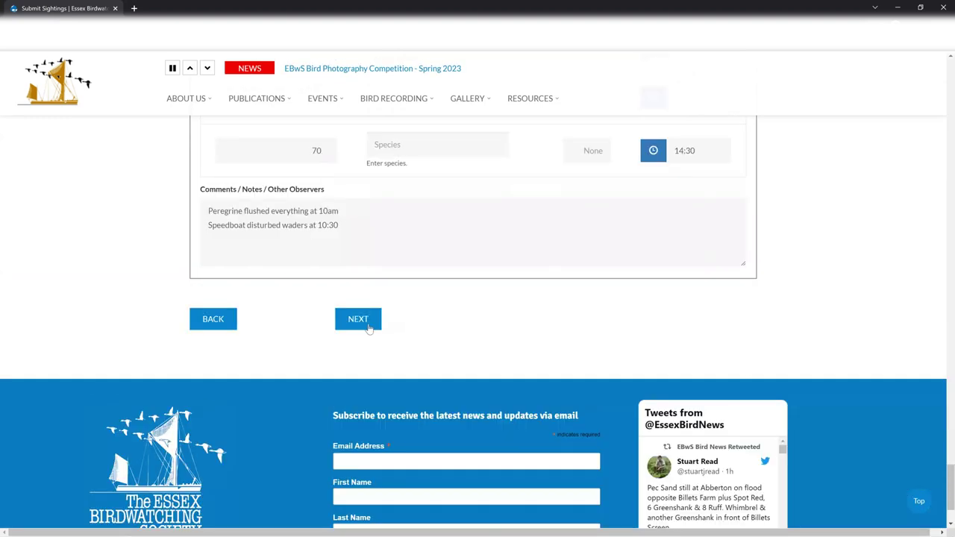
{"action": "left_click", "coordinate": [368, 330]}
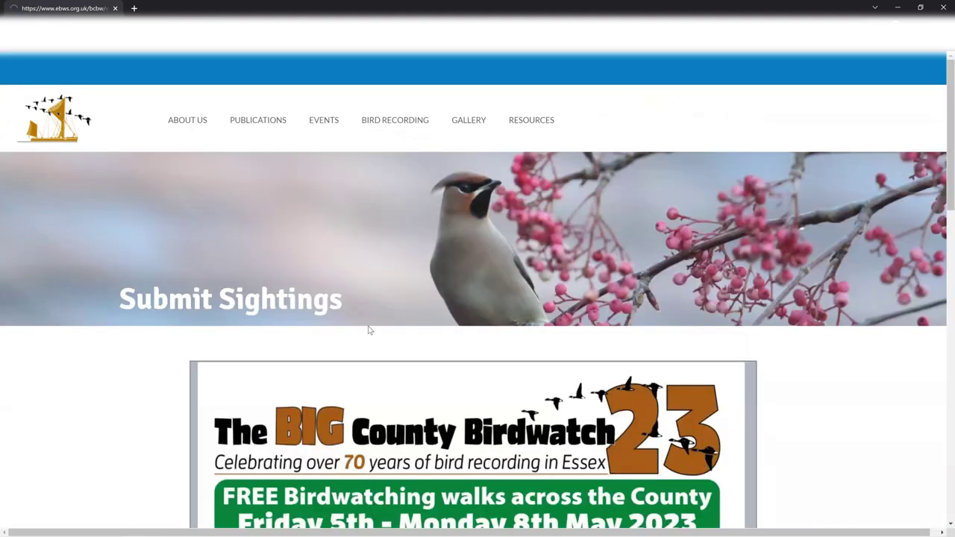
{"action": "scroll", "coordinate": [378, 349], "scroll_direction": "down", "scroll_amount": 2}
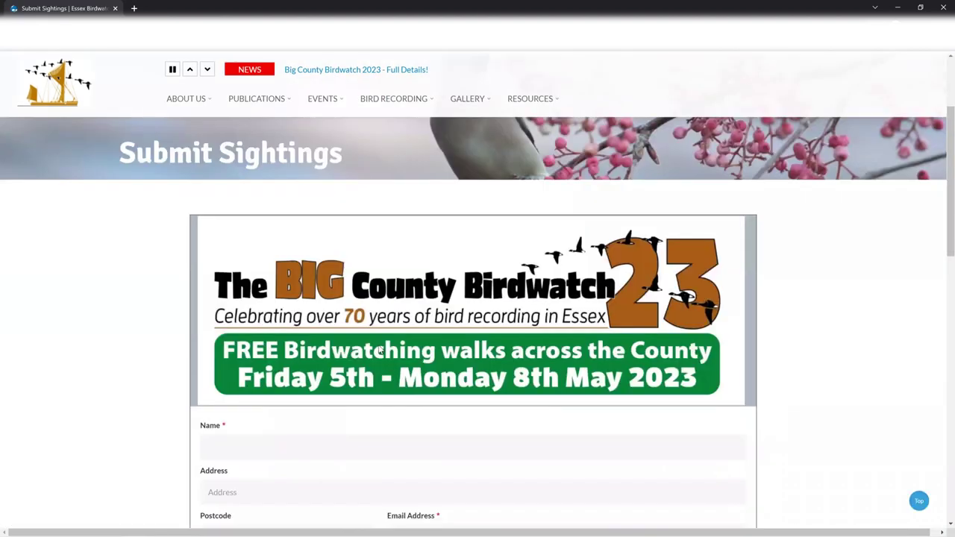
{"action": "scroll", "coordinate": [380, 347], "scroll_direction": "down", "scroll_amount": 1}
{"action": "left_click", "coordinate": [379, 347]}
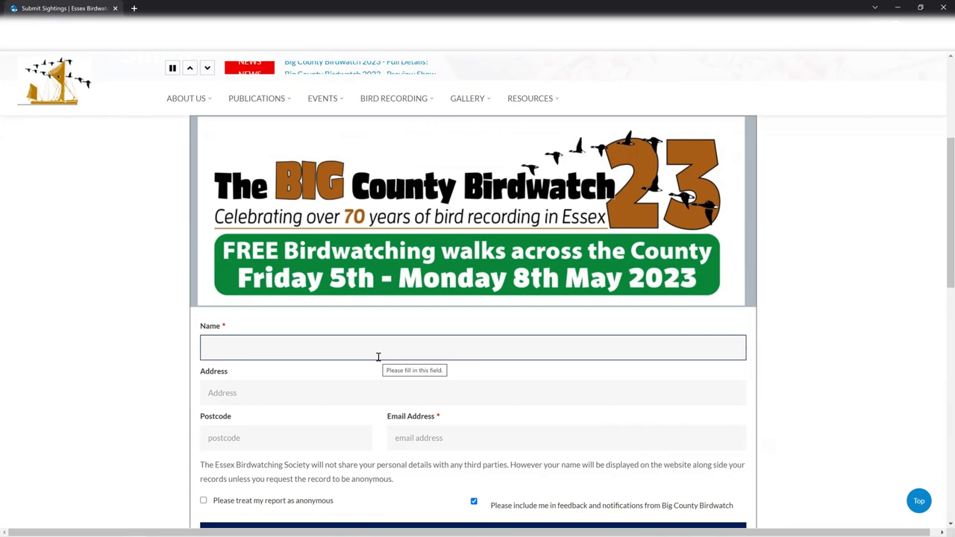
{"action": "left_click", "coordinate": [942, 214]}
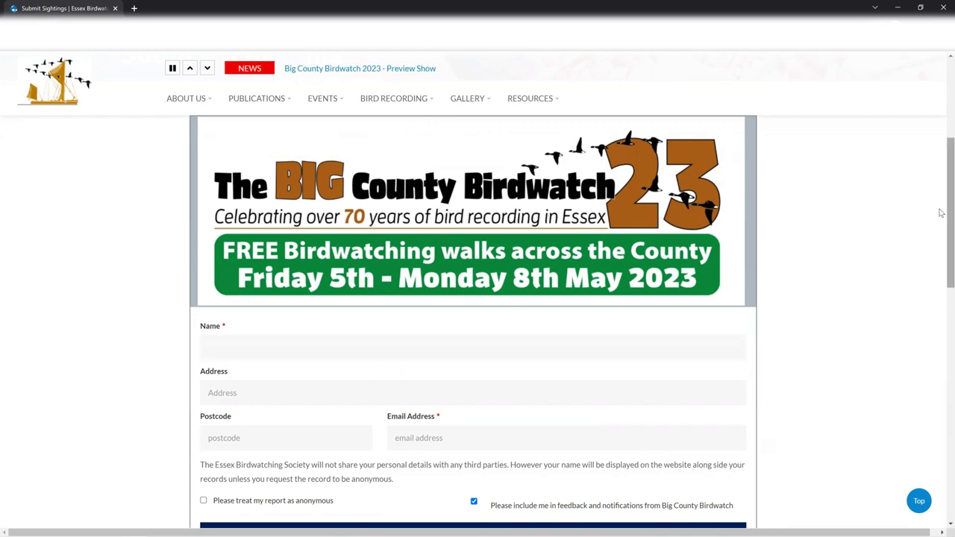
{"action": "left_click_drag", "start_coordinate": [941, 214], "coordinate": [941, 387]}
{"action": "scroll", "coordinate": [513, 394], "scroll_direction": "down", "scroll_amount": 3}
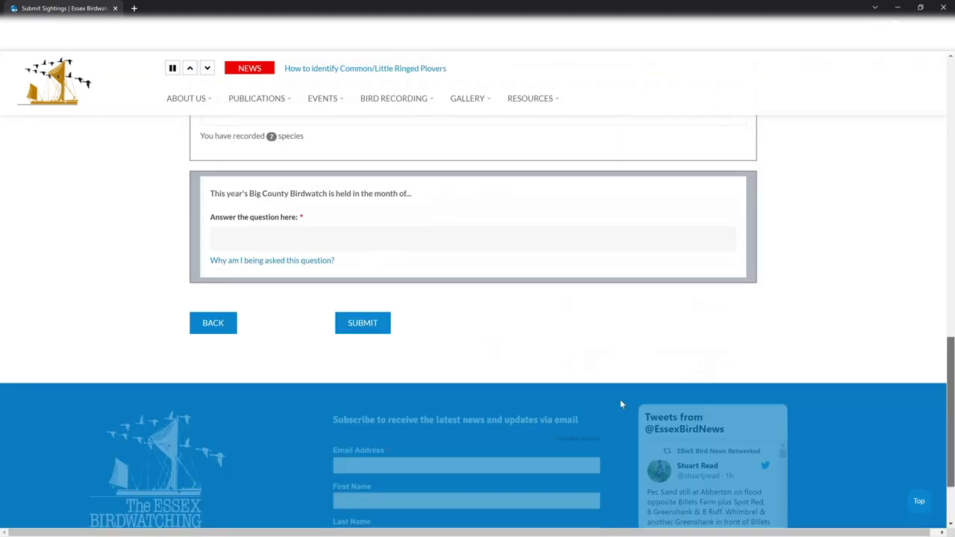
Step: Go back through the form to the species counts step
{"action": "left_click", "coordinate": [212, 323]}
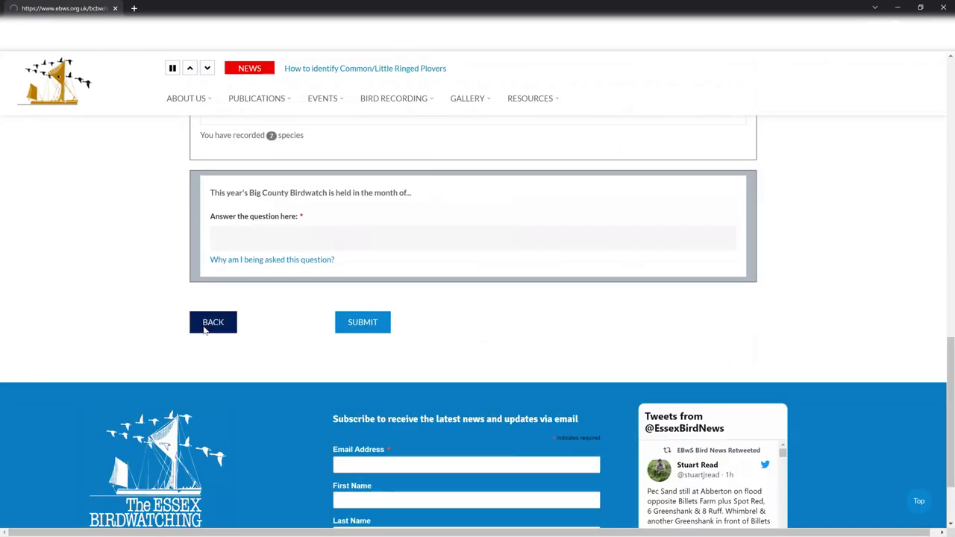
{"action": "scroll", "coordinate": [589, 442], "scroll_direction": "down", "scroll_amount": 1}
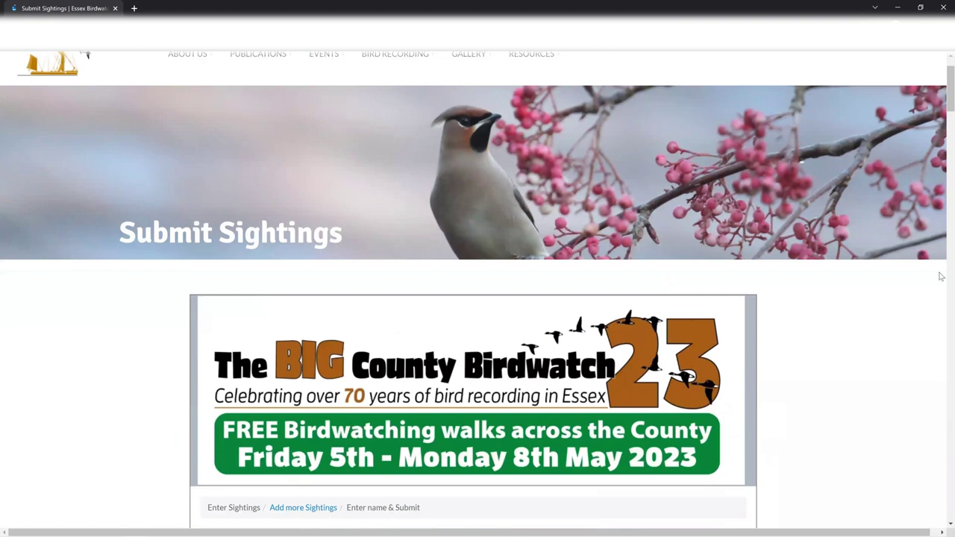
{"action": "left_click_drag", "start_coordinate": [937, 335], "coordinate": [942, 500]}
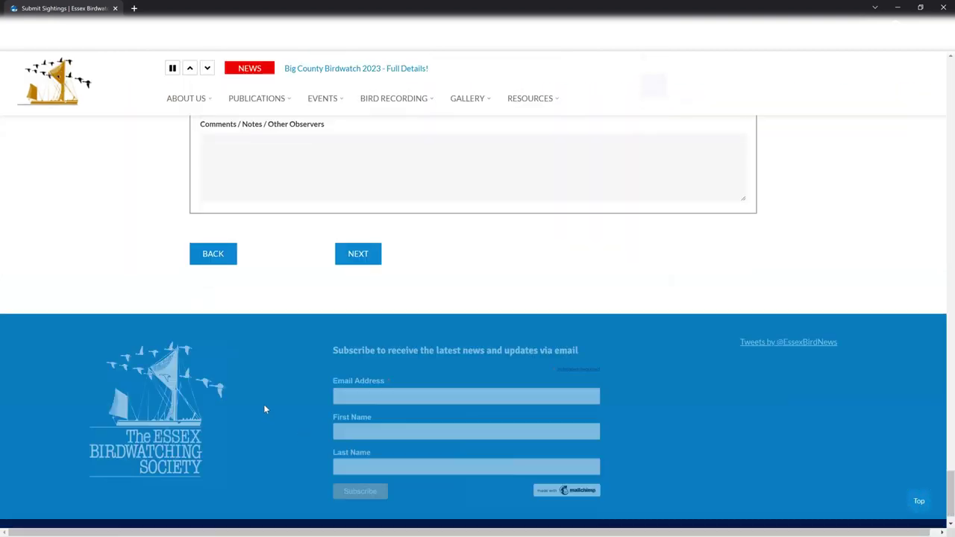
{"action": "left_click", "coordinate": [213, 262]}
Step: Review the species counts and comments, then return to the name-and-submit step
{"action": "scroll", "coordinate": [483, 337], "scroll_direction": "down", "scroll_amount": 3}
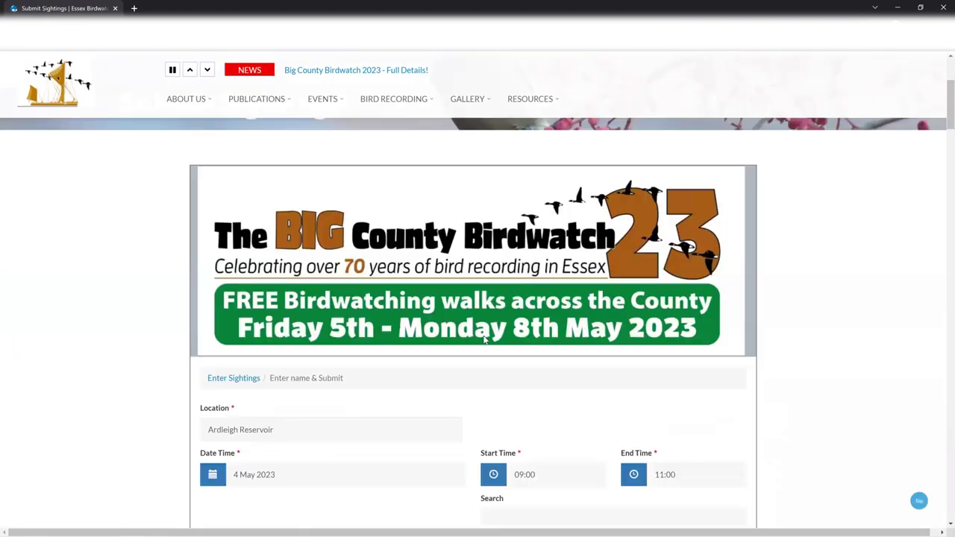
{"action": "scroll", "coordinate": [483, 337], "scroll_direction": "down", "scroll_amount": 2}
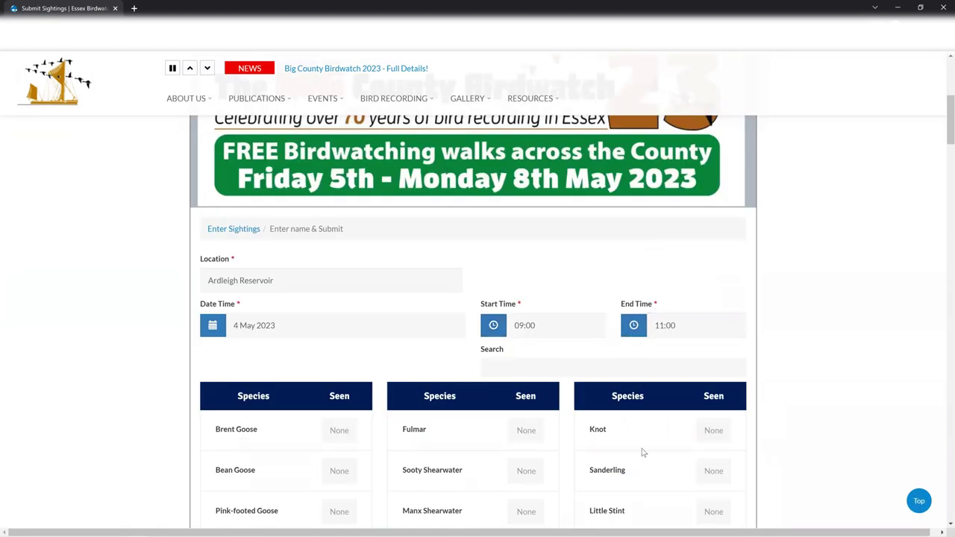
{"action": "scroll", "coordinate": [493, 470], "scroll_direction": "down", "scroll_amount": 2}
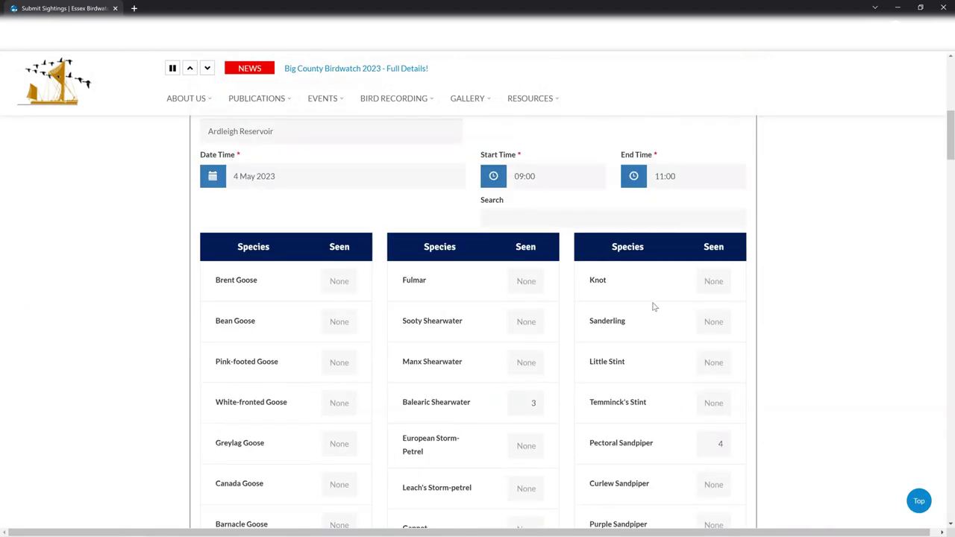
{"action": "scroll", "coordinate": [671, 209], "scroll_direction": "down", "scroll_amount": 3}
{"action": "scroll", "coordinate": [589, 296], "scroll_direction": "down", "scroll_amount": 12}
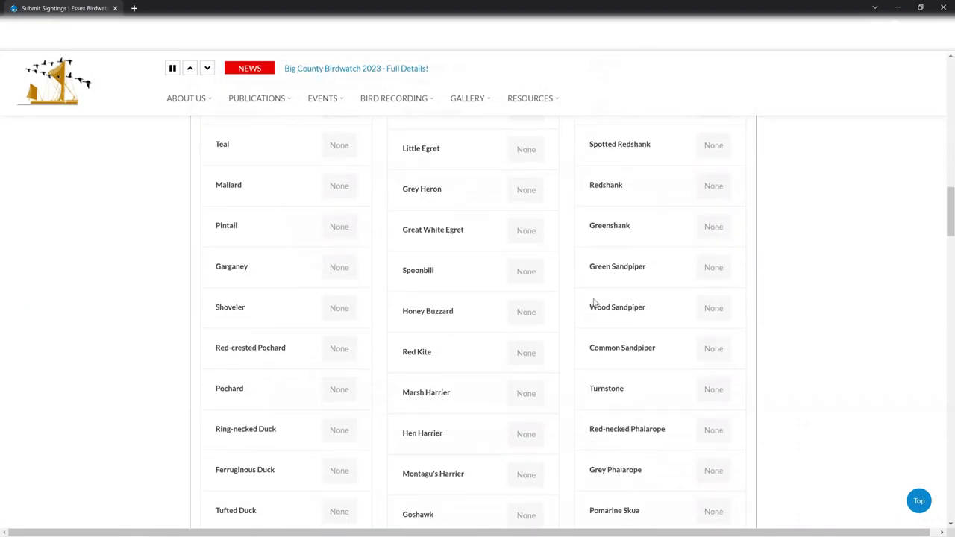
{"action": "scroll", "coordinate": [590, 309], "scroll_direction": "down", "scroll_amount": 15}
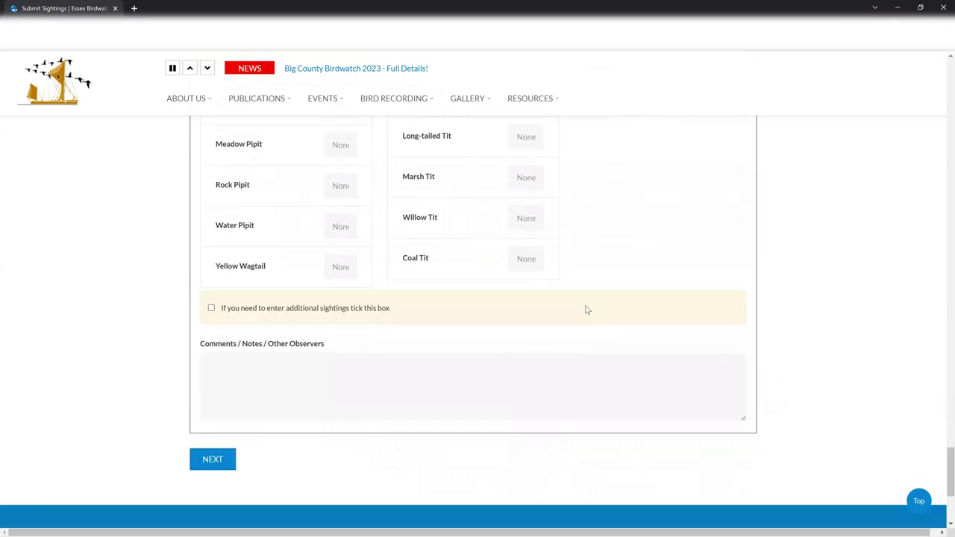
{"action": "left_click", "coordinate": [243, 366]}
{"action": "left_click", "coordinate": [213, 463]}
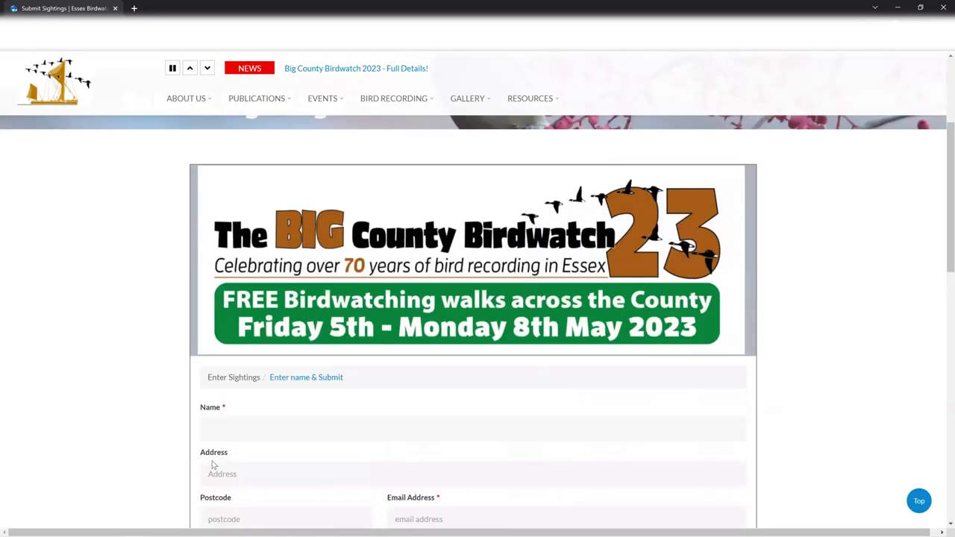
{"action": "scroll", "coordinate": [212, 461], "scroll_direction": "down", "scroll_amount": 1}
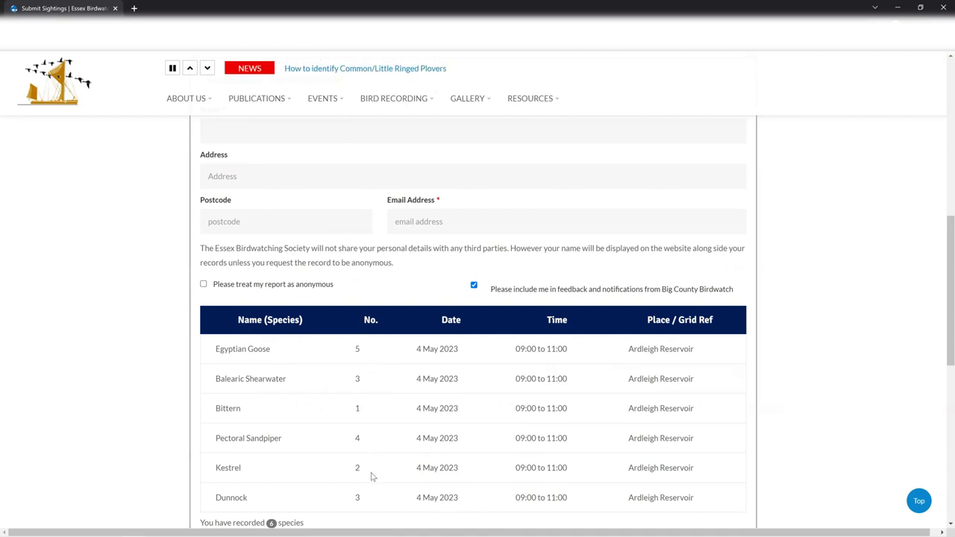
{"action": "scroll", "coordinate": [375, 477], "scroll_direction": "up", "scroll_amount": 3}
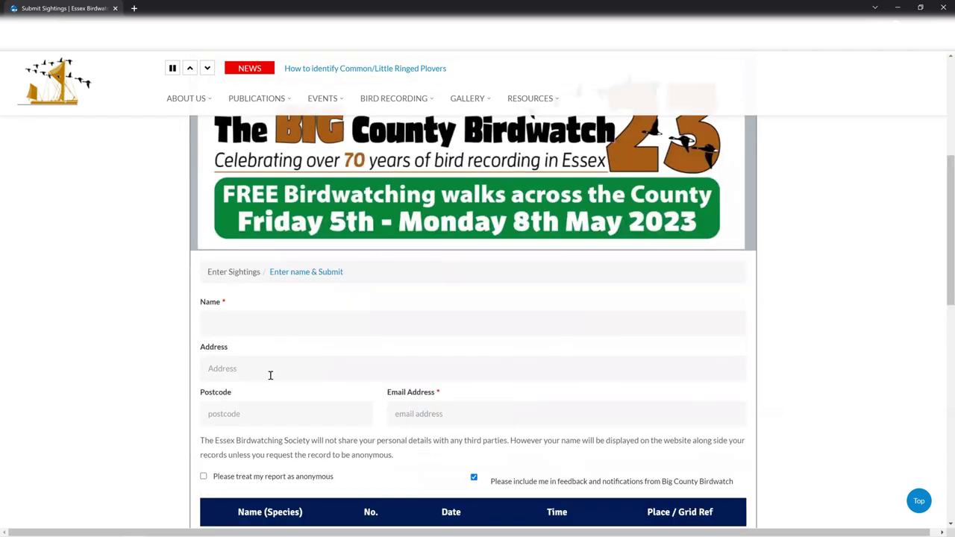
{"action": "left_click", "coordinate": [262, 381]}
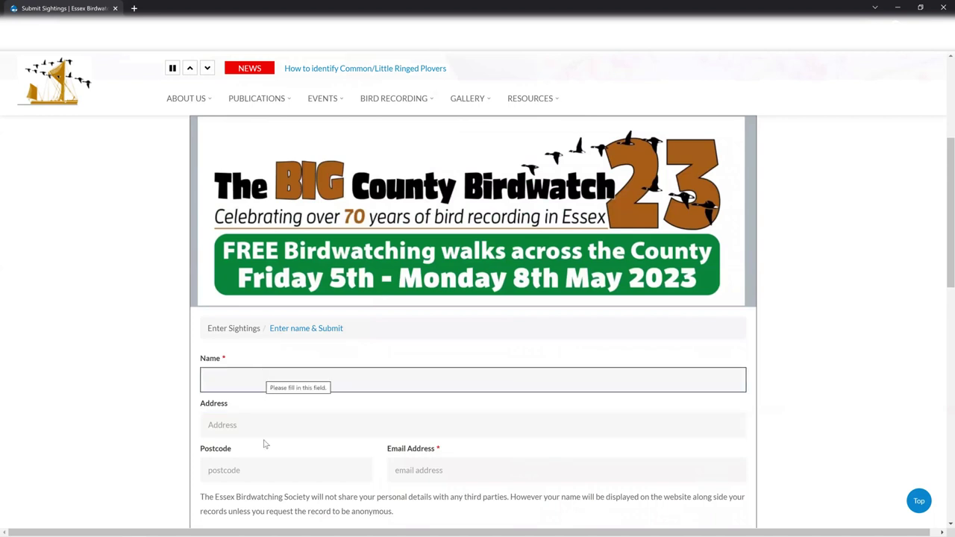
{"action": "left_click", "coordinate": [420, 470]}
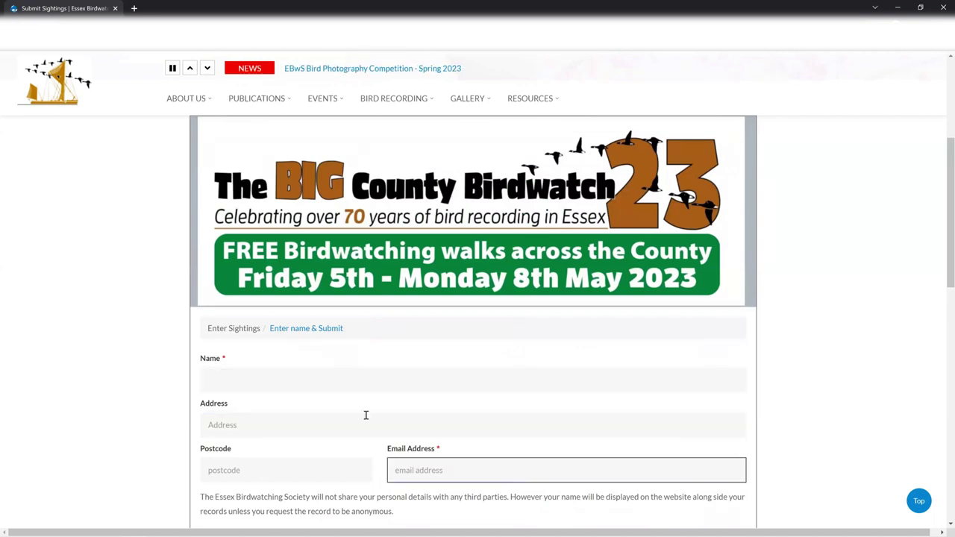
{"action": "left_click", "coordinate": [297, 425]}
{"action": "left_click", "coordinate": [291, 474]}
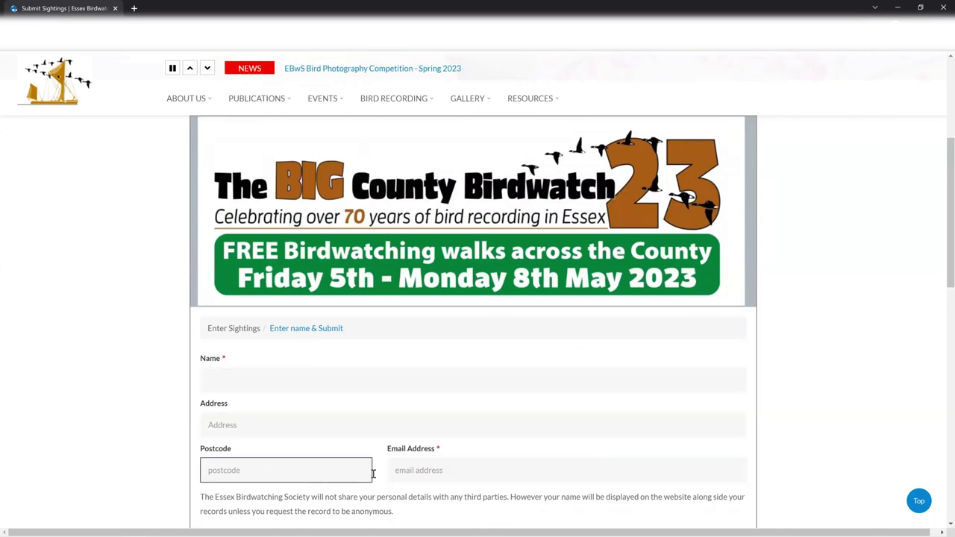
{"action": "left_click", "coordinate": [289, 385]}
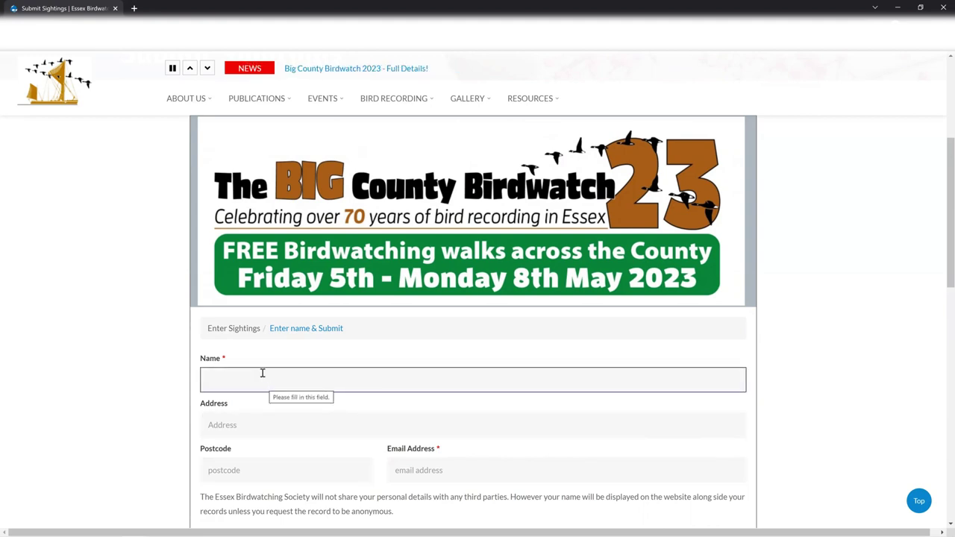
{"action": "left_click", "coordinate": [444, 462]}
{"action": "key", "text": "shift+Tab"}
{"action": "key", "text": "shift+Tab"}
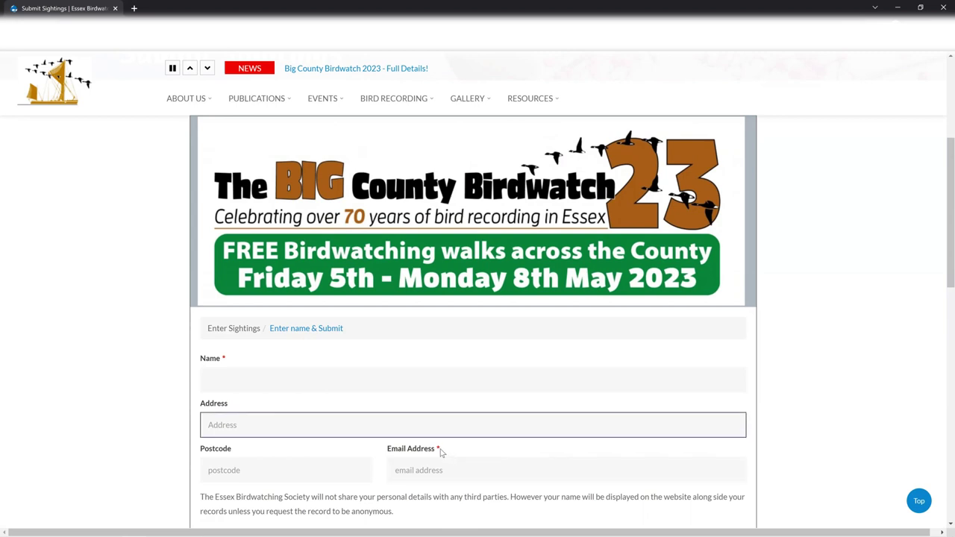
{"action": "left_click", "coordinate": [337, 374]}
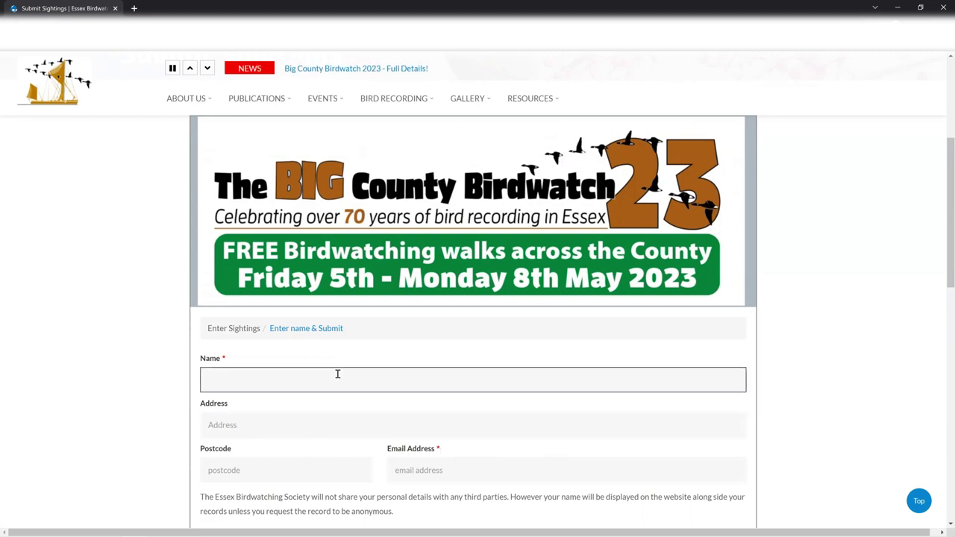
Step: Enter the observer's full name and e-mail address
{"action": "left_click", "coordinate": [471, 468]}
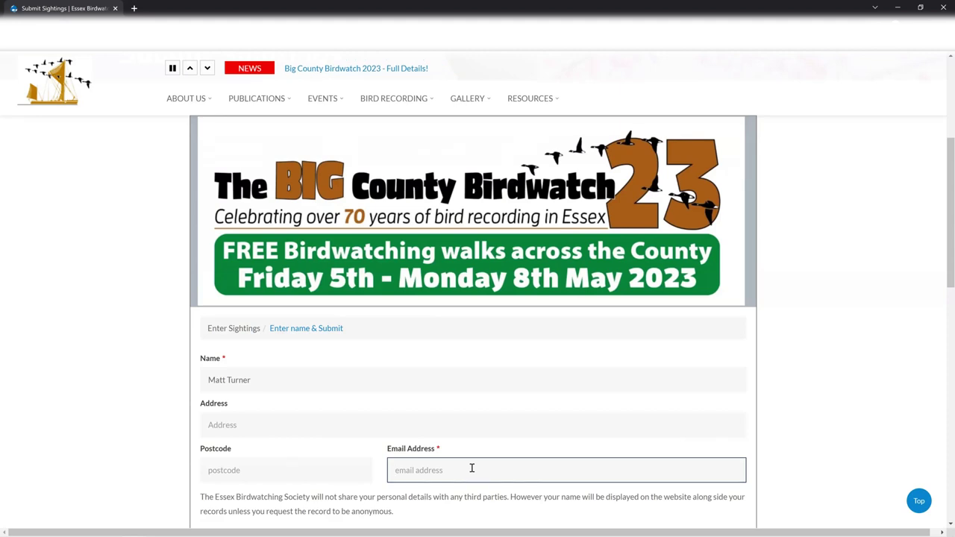
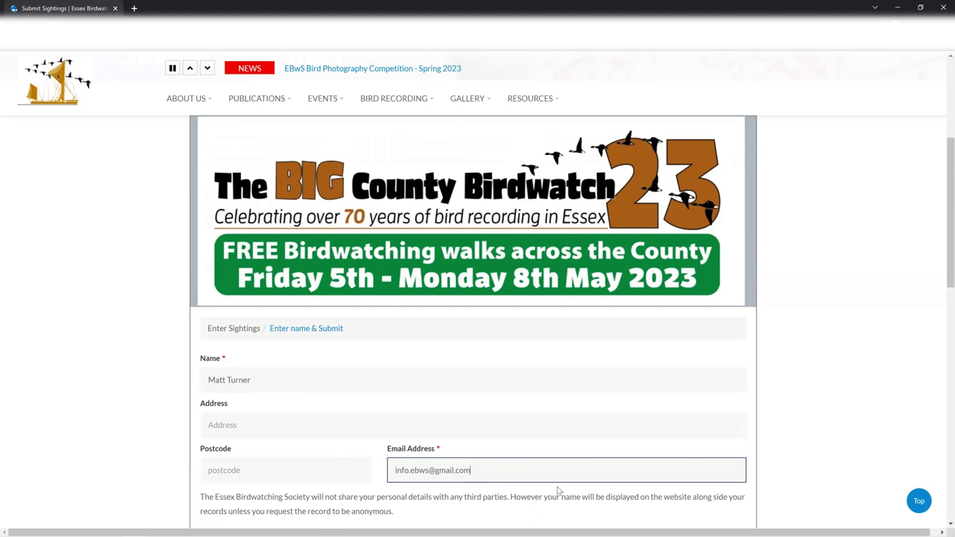
{"action": "scroll", "coordinate": [563, 485], "scroll_direction": "down", "scroll_amount": 3}
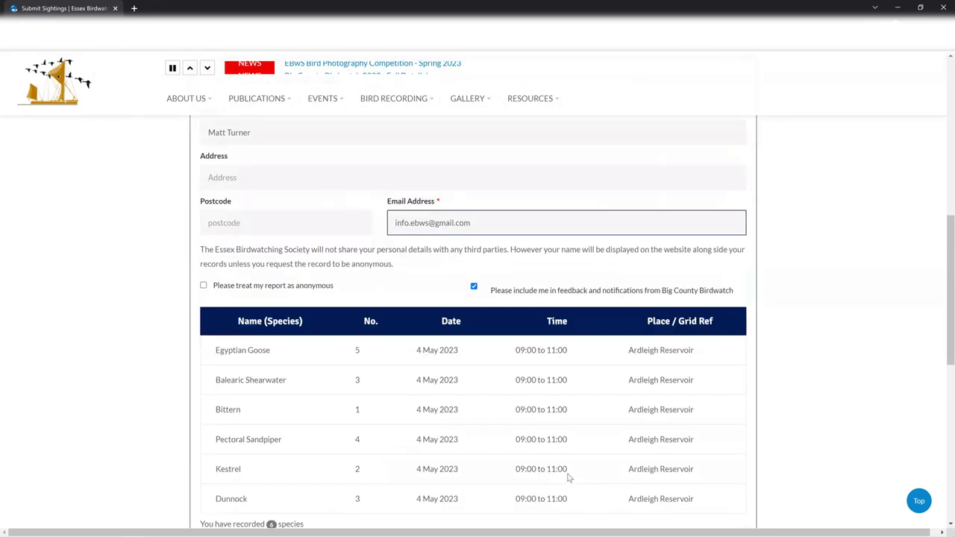
{"action": "scroll", "coordinate": [574, 459], "scroll_direction": "down", "scroll_amount": 1}
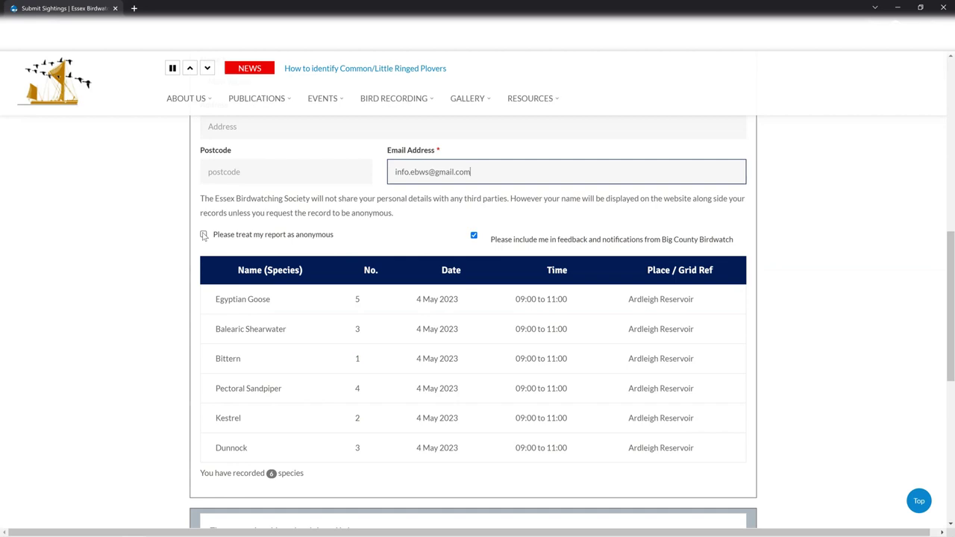
{"action": "left_click", "coordinate": [203, 235]}
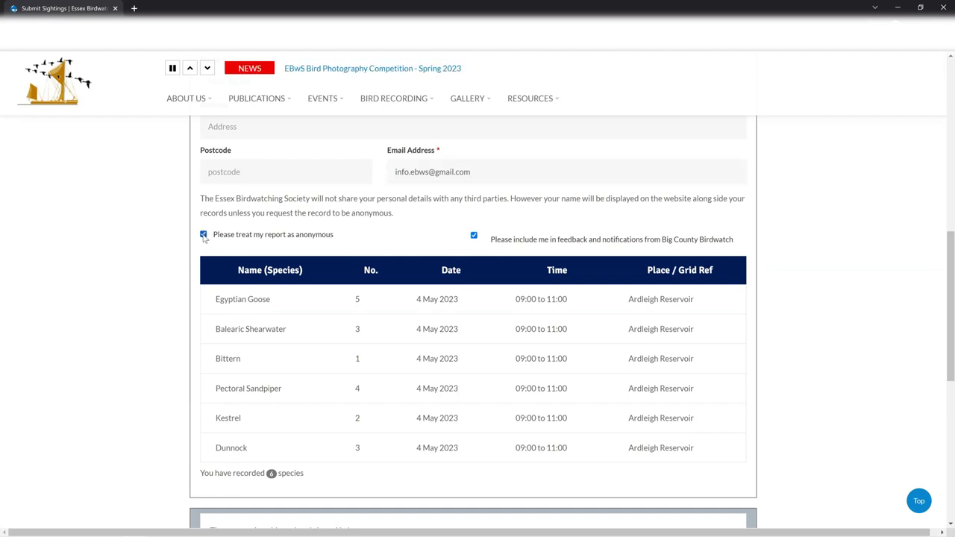
{"action": "left_click", "coordinate": [203, 235]}
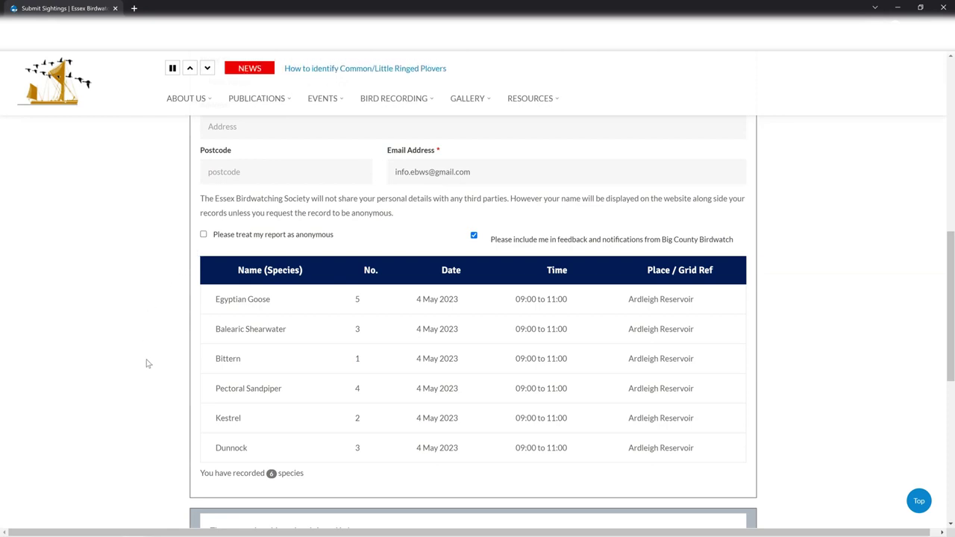
{"action": "scroll", "coordinate": [146, 349], "scroll_direction": "down", "scroll_amount": 2}
Step: Answer the county question with 'Essex'
{"action": "scroll", "coordinate": [147, 348], "scroll_direction": "down", "scroll_amount": 2}
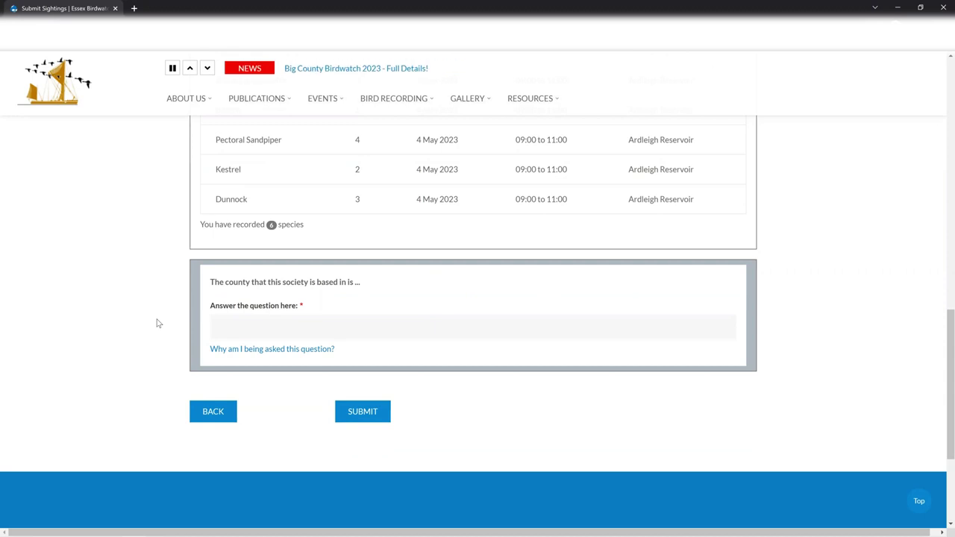
{"action": "left_click", "coordinate": [255, 333]}
{"action": "type", "text": "Essex"}
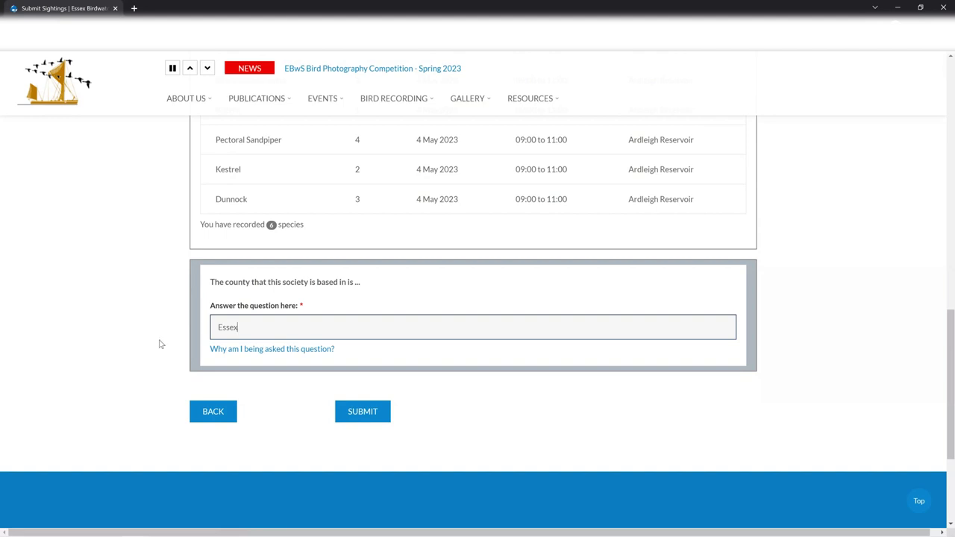
Step: Submit the Ardleigh Reservoir sightings and open the dashboard status showing 2 entries and 10 species
{"action": "left_click", "coordinate": [350, 415]}
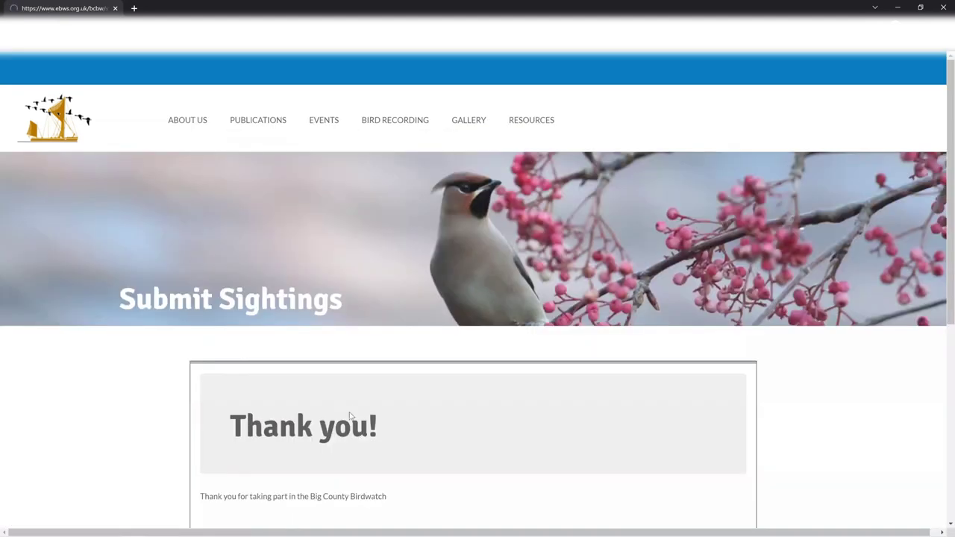
{"action": "scroll", "coordinate": [539, 392], "scroll_direction": "down", "scroll_amount": 3}
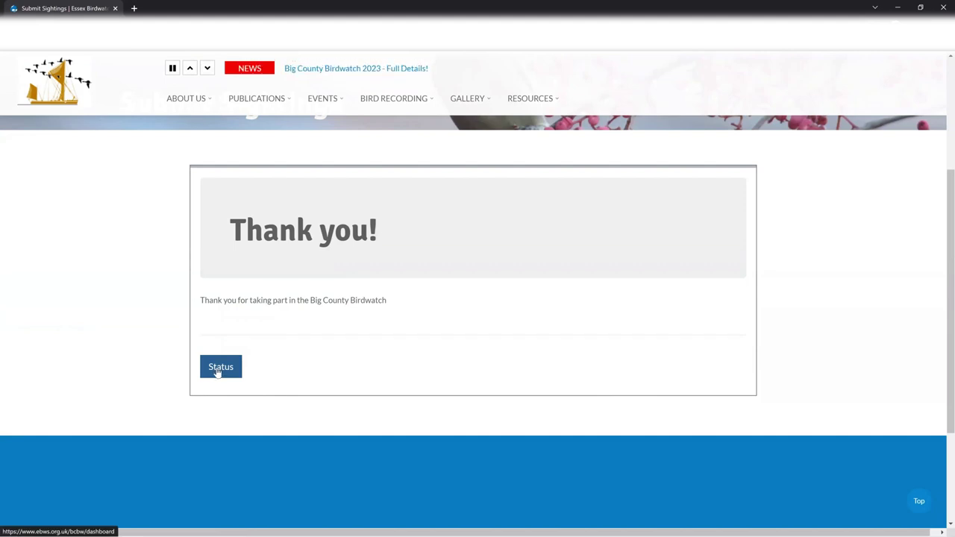
{"action": "left_click", "coordinate": [217, 370]}
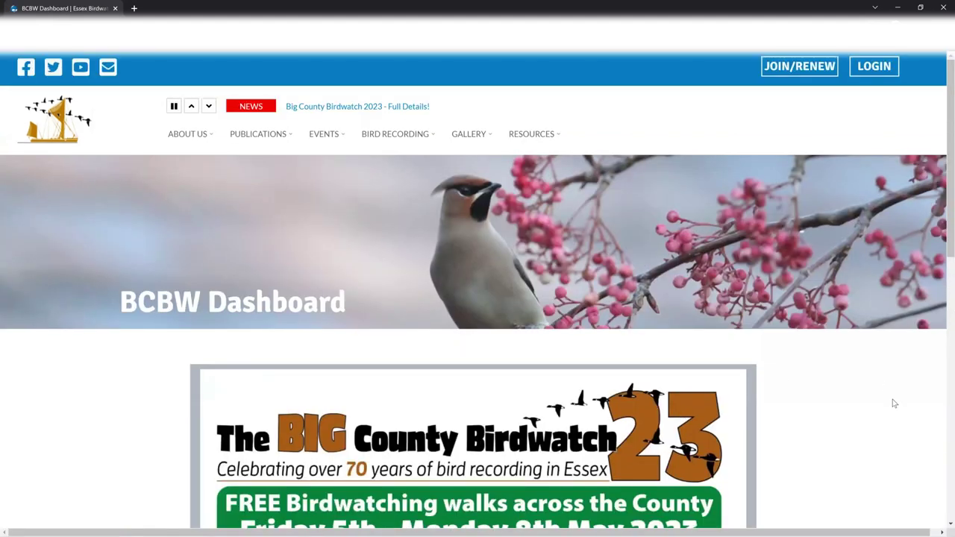
{"action": "scroll", "coordinate": [895, 403], "scroll_direction": "down", "scroll_amount": 2}
{"action": "scroll", "coordinate": [892, 402], "scroll_direction": "down", "scroll_amount": 2}
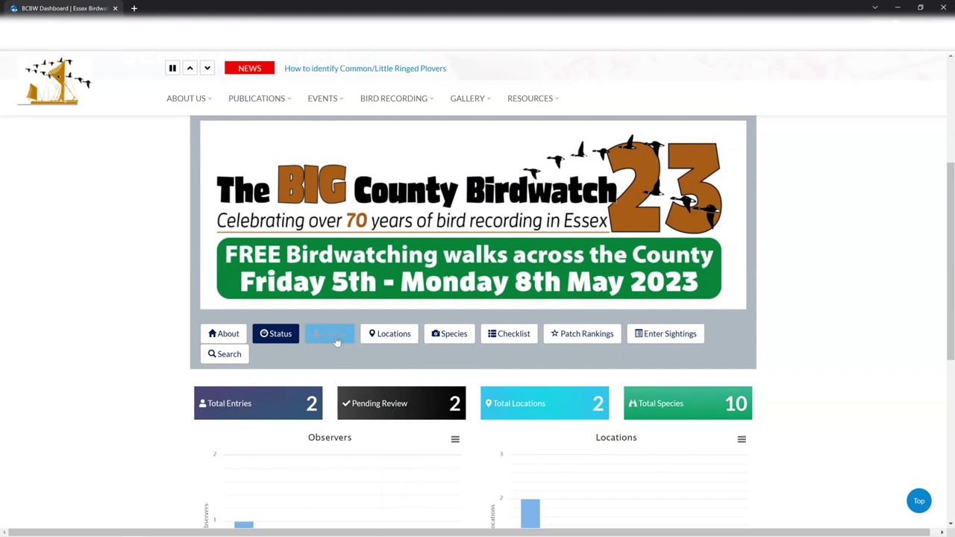
Step: Open the Big County Birdwatch 2023 about page and look through its guided walks schedule
{"action": "left_click", "coordinate": [239, 337]}
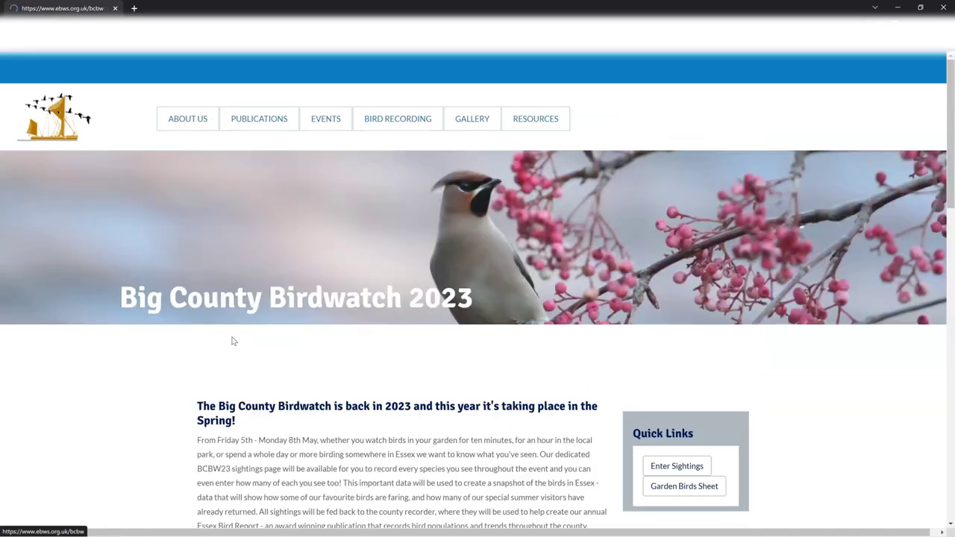
{"action": "scroll", "coordinate": [236, 351], "scroll_direction": "down", "scroll_amount": 3}
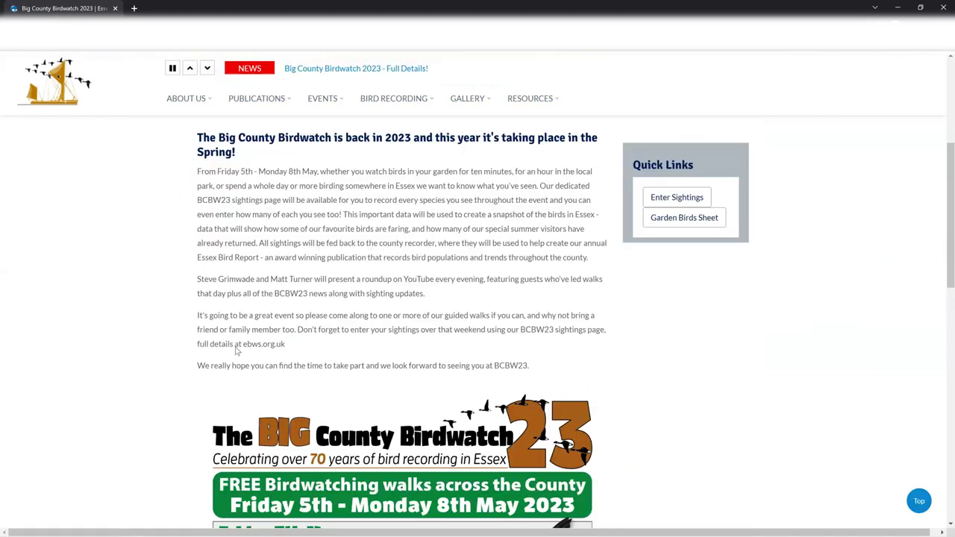
{"action": "scroll", "coordinate": [237, 352], "scroll_direction": "down", "scroll_amount": 2}
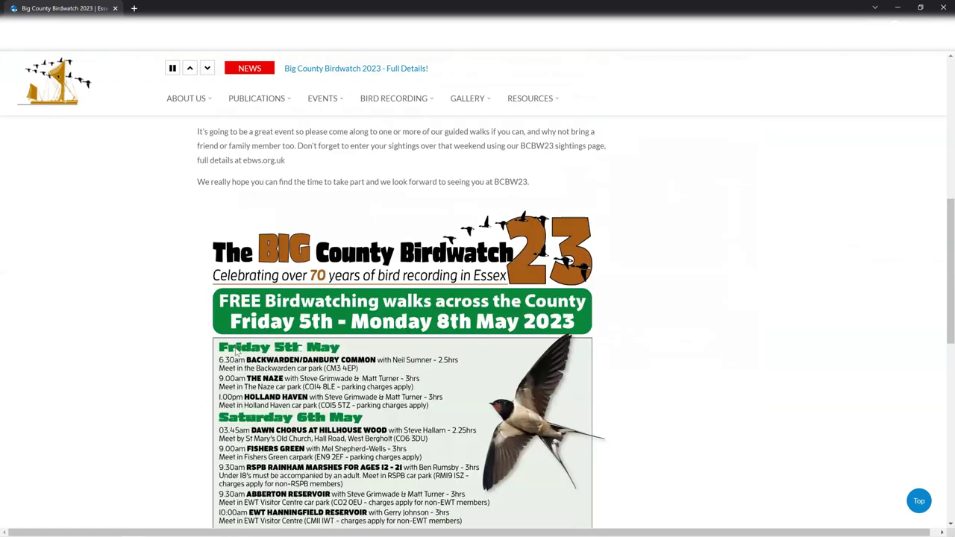
{"action": "scroll", "coordinate": [685, 297], "scroll_direction": "up", "scroll_amount": 3}
Step: Read the BCBW garden birds identification sheet PDF to the end, then go back to the dashboard
{"action": "left_click", "coordinate": [685, 293]}
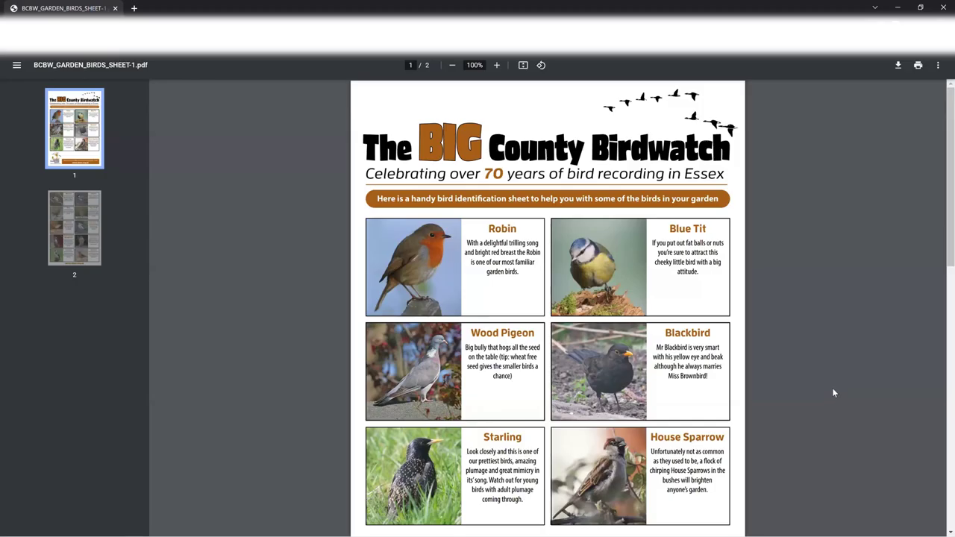
{"action": "scroll", "coordinate": [831, 391], "scroll_direction": "down", "scroll_amount": 7}
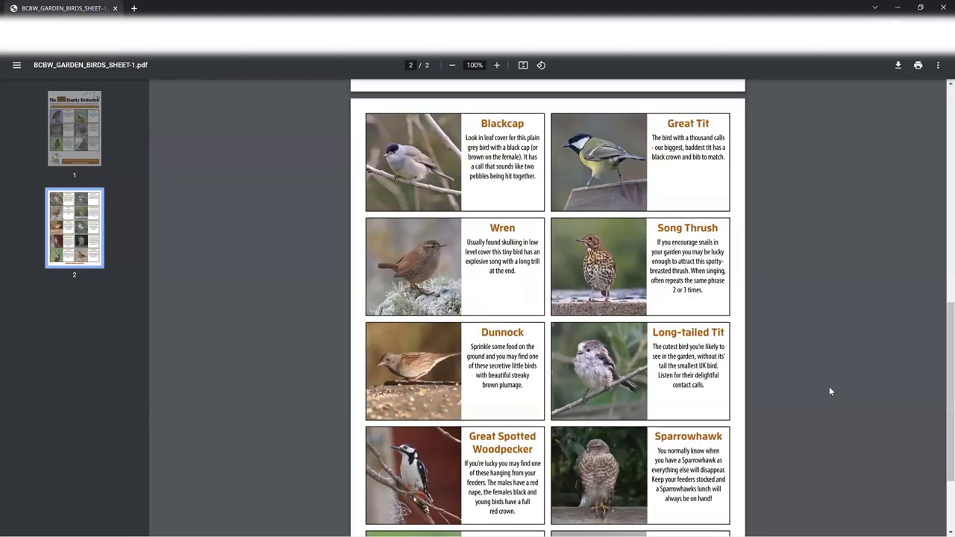
{"action": "scroll", "coordinate": [241, 196], "scroll_direction": "down", "scroll_amount": 2}
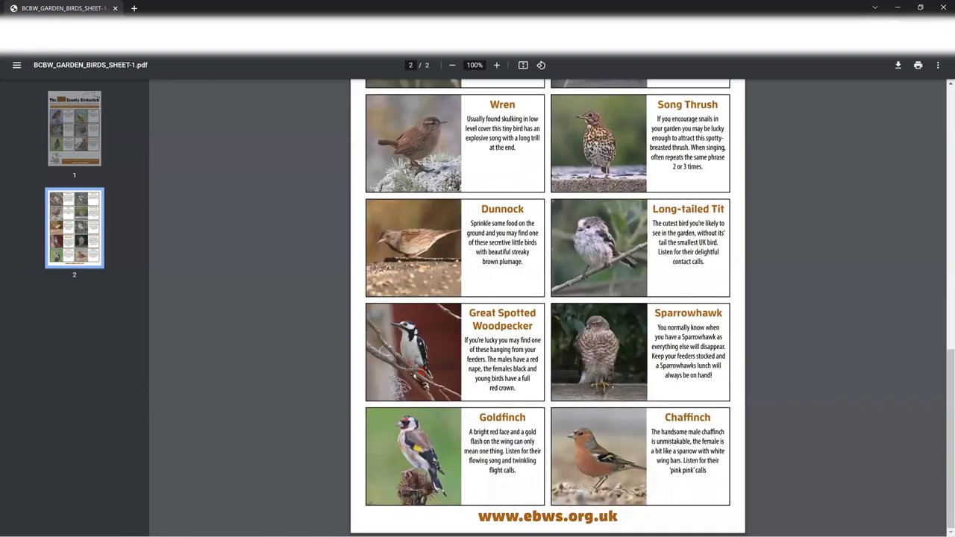
{"action": "key", "text": "alt+Left"}
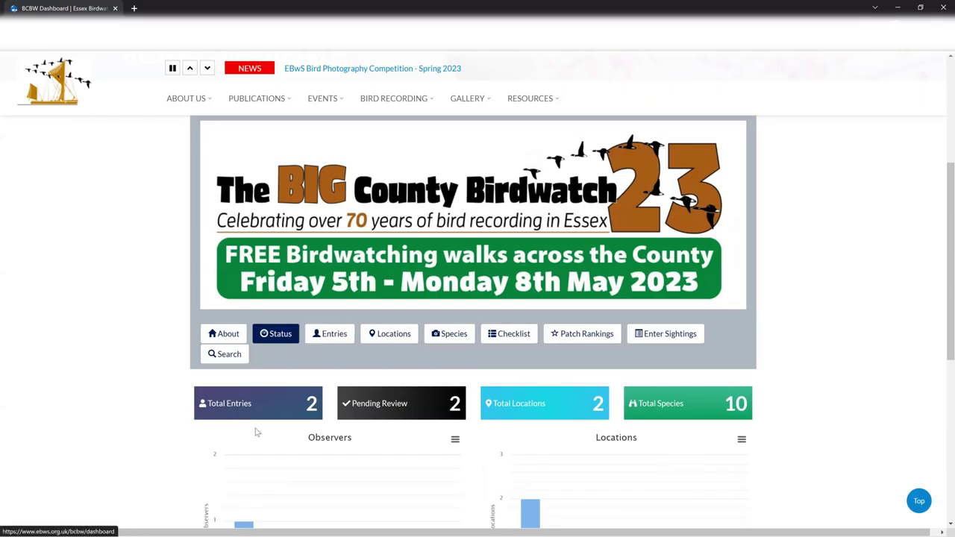
{"action": "scroll", "coordinate": [378, 485], "scroll_direction": "down", "scroll_amount": 1}
{"action": "scroll", "coordinate": [470, 339], "scroll_direction": "down", "scroll_amount": 2}
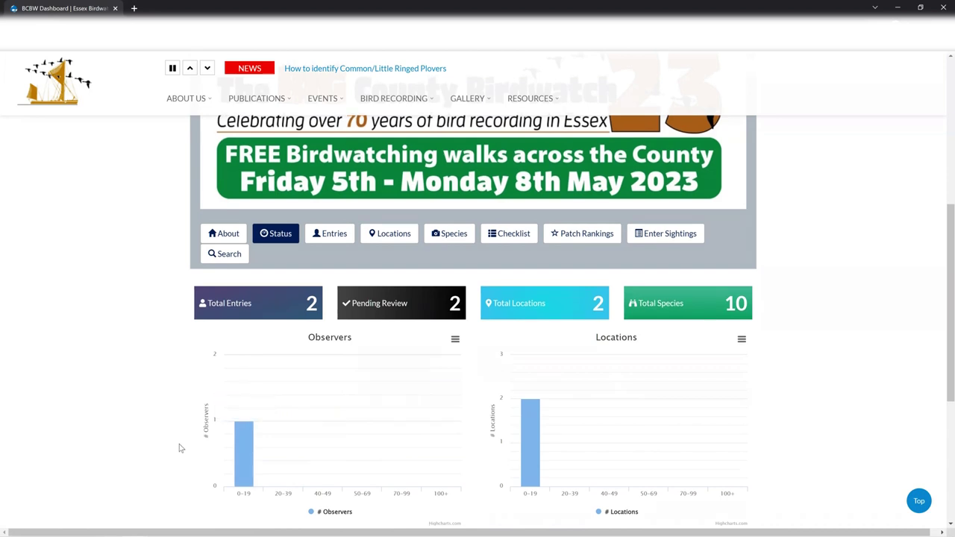
{"action": "scroll", "coordinate": [343, 359], "scroll_direction": "down", "scroll_amount": 1}
{"action": "mouse_move", "coordinate": [313, 328]}
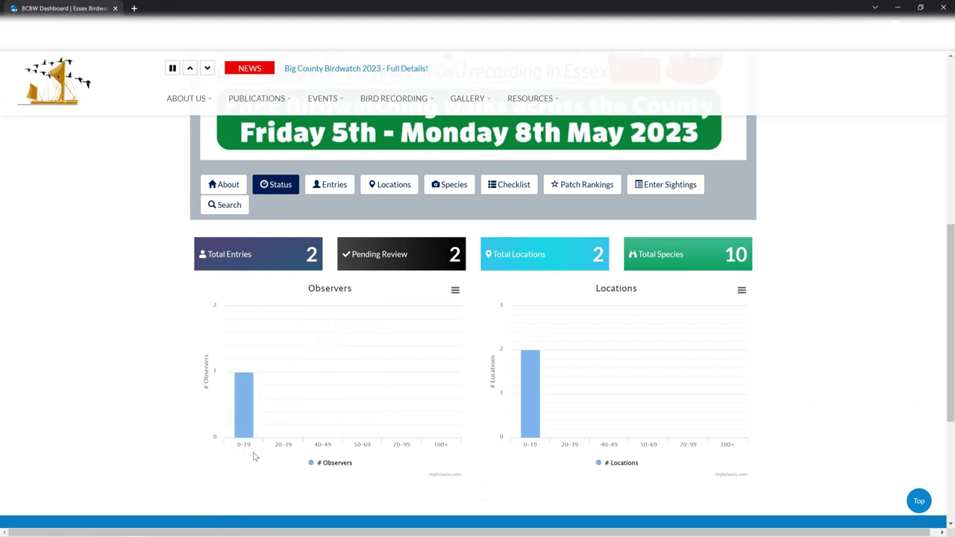
{"action": "mouse_move", "coordinate": [243, 402]}
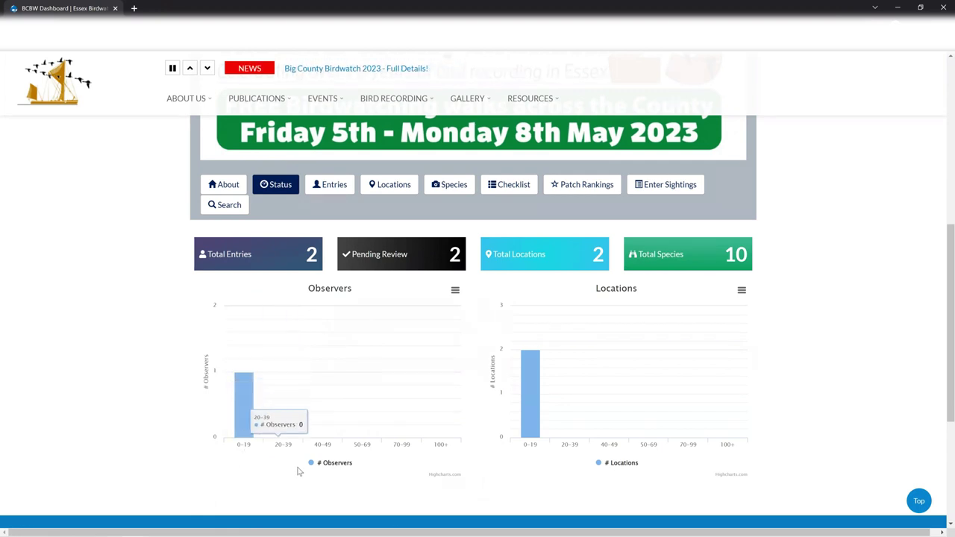
{"action": "mouse_move", "coordinate": [326, 448]}
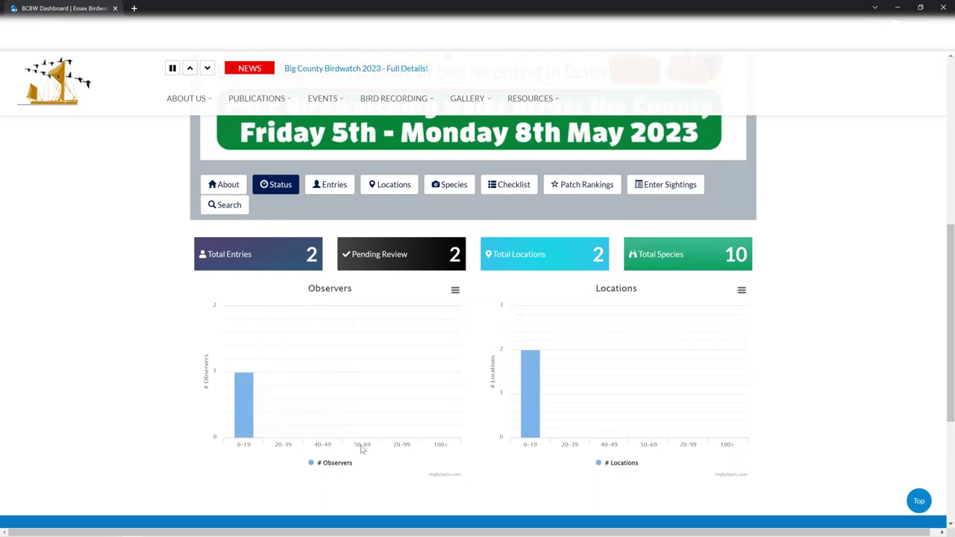
{"action": "mouse_move", "coordinate": [387, 419]}
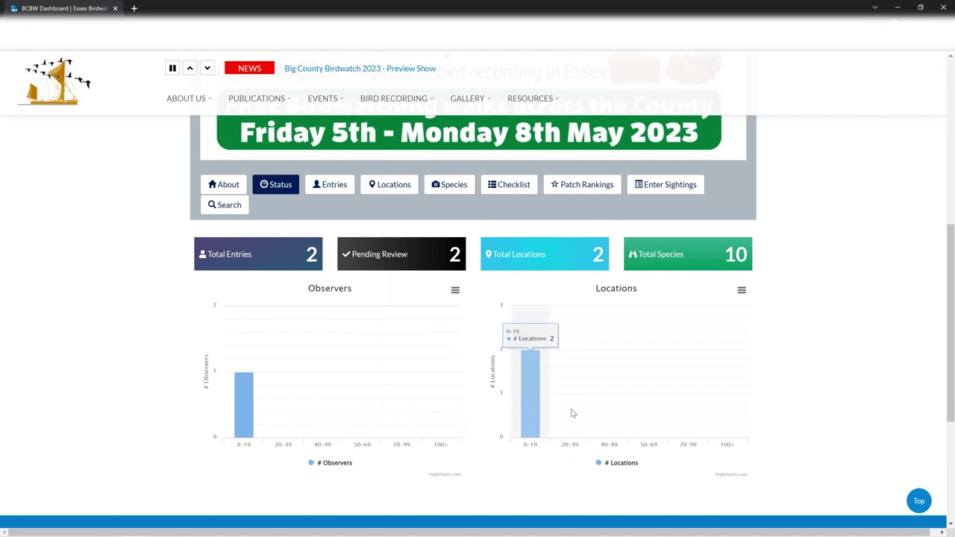
{"action": "mouse_move", "coordinate": [570, 377]}
{"action": "mouse_move", "coordinate": [534, 401]}
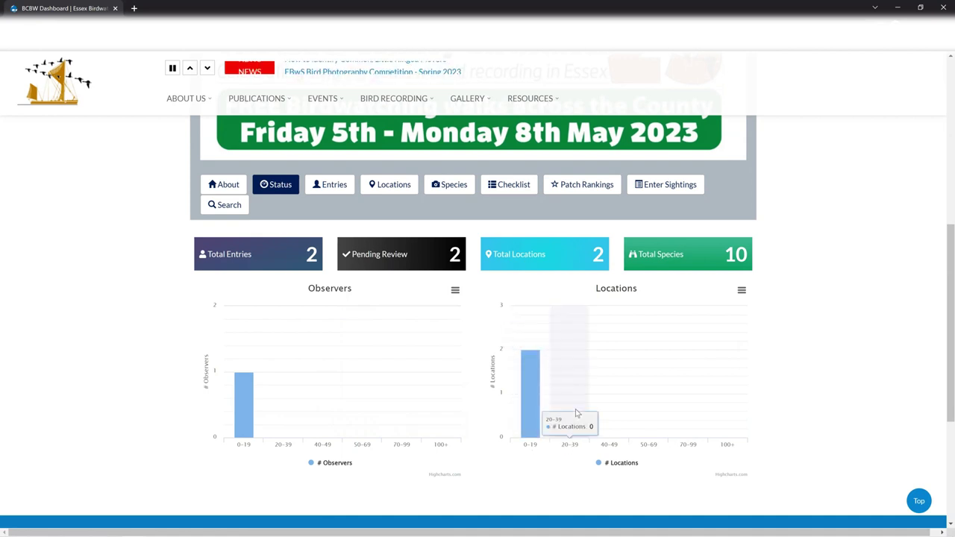
{"action": "mouse_move", "coordinate": [623, 413]}
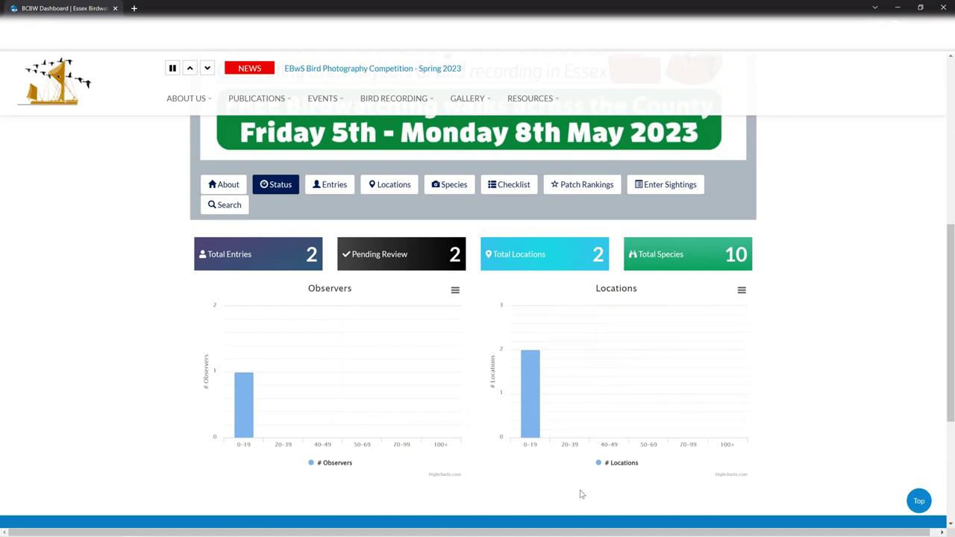
Step: Look over the entries list, then show the locations table: Abberton and Ardleigh Reservoirs, 5 species each
{"action": "left_click", "coordinate": [342, 186]}
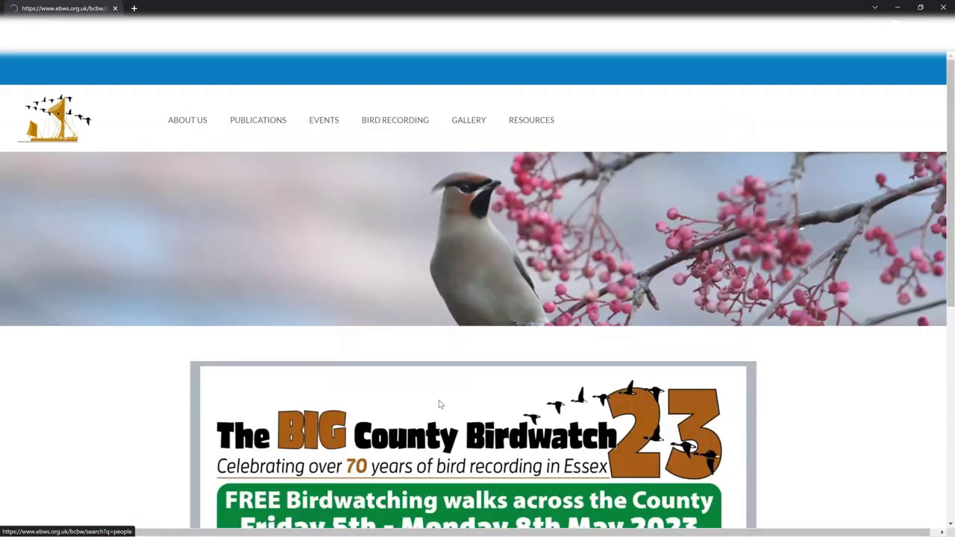
{"action": "scroll", "coordinate": [440, 403], "scroll_direction": "down", "scroll_amount": 1}
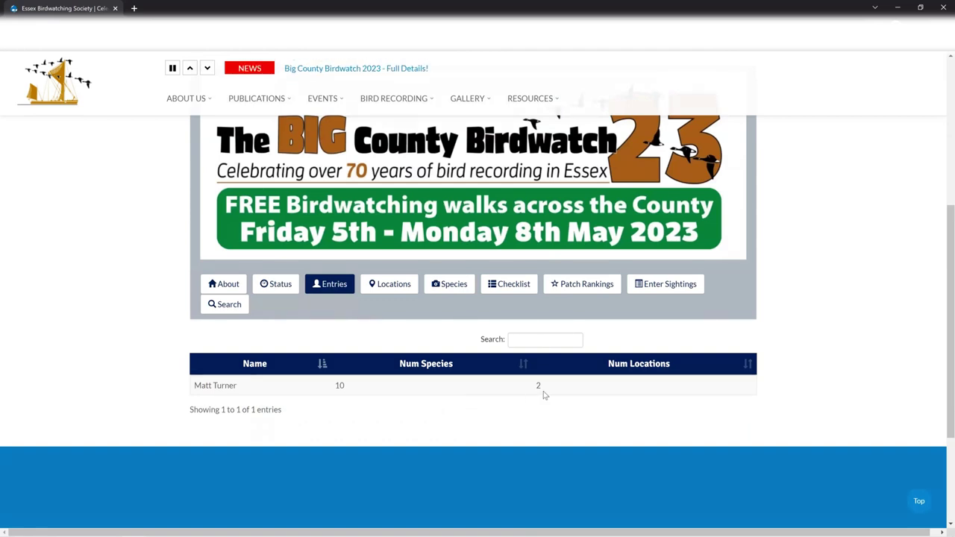
{"action": "left_click", "coordinate": [399, 287]}
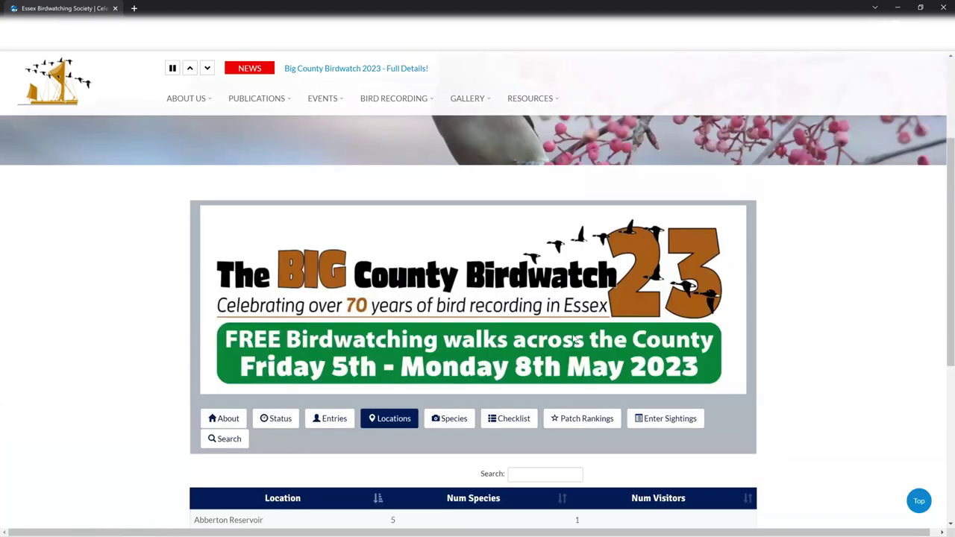
{"action": "scroll", "coordinate": [354, 361], "scroll_direction": "down", "scroll_amount": 3}
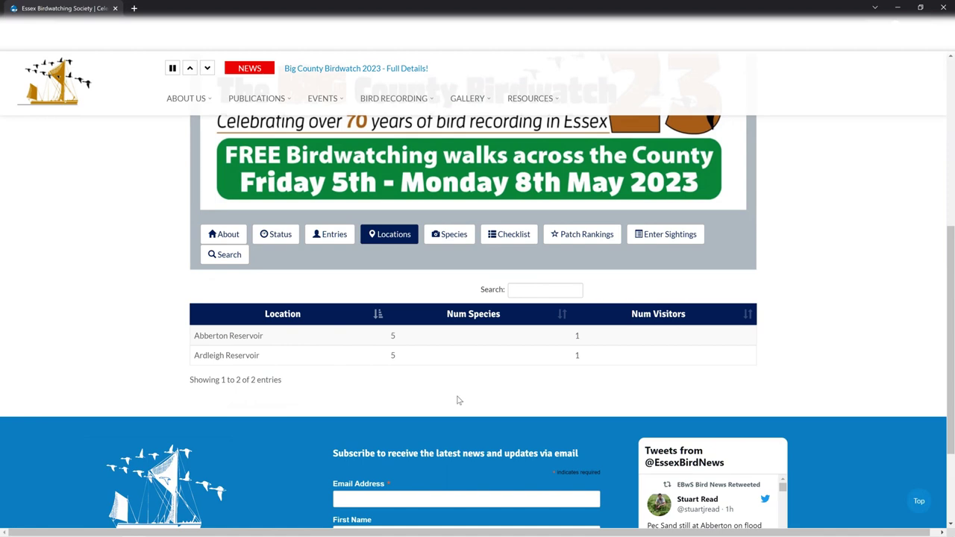
Step: Show the species table listing 10 species from Avocet to Whimbrel, each with one sighting
{"action": "left_click", "coordinate": [455, 229]}
{"action": "scroll", "coordinate": [534, 344], "scroll_direction": "down", "scroll_amount": 3}
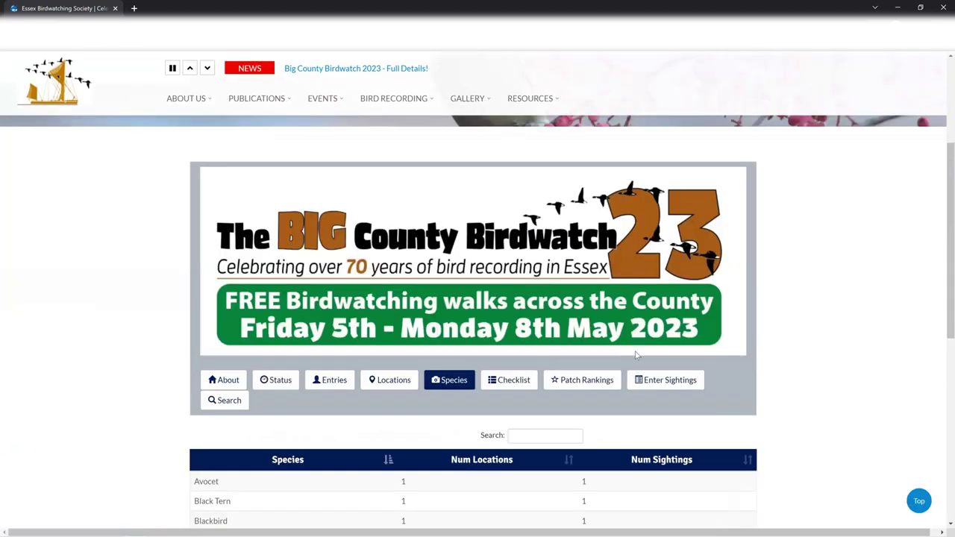
{"action": "scroll", "coordinate": [778, 356], "scroll_direction": "down", "scroll_amount": 3}
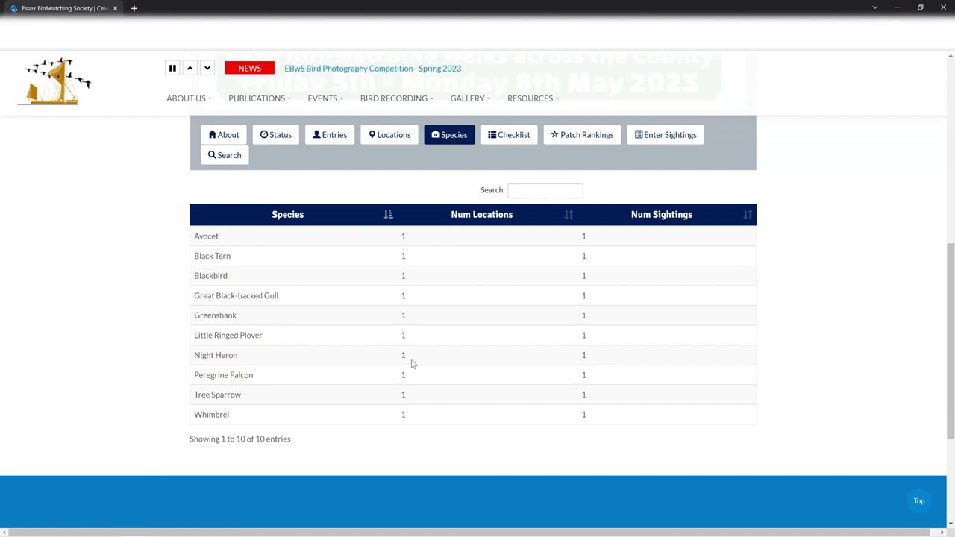
Step: Review the full checklist of all 10 recorded sightings
{"action": "left_click", "coordinate": [526, 143]}
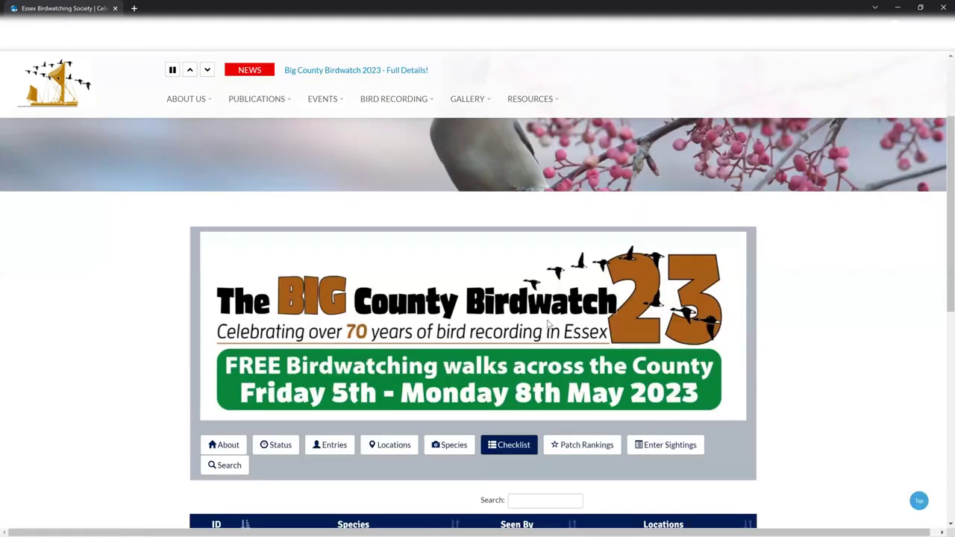
{"action": "scroll", "coordinate": [561, 325], "scroll_direction": "down", "scroll_amount": 2}
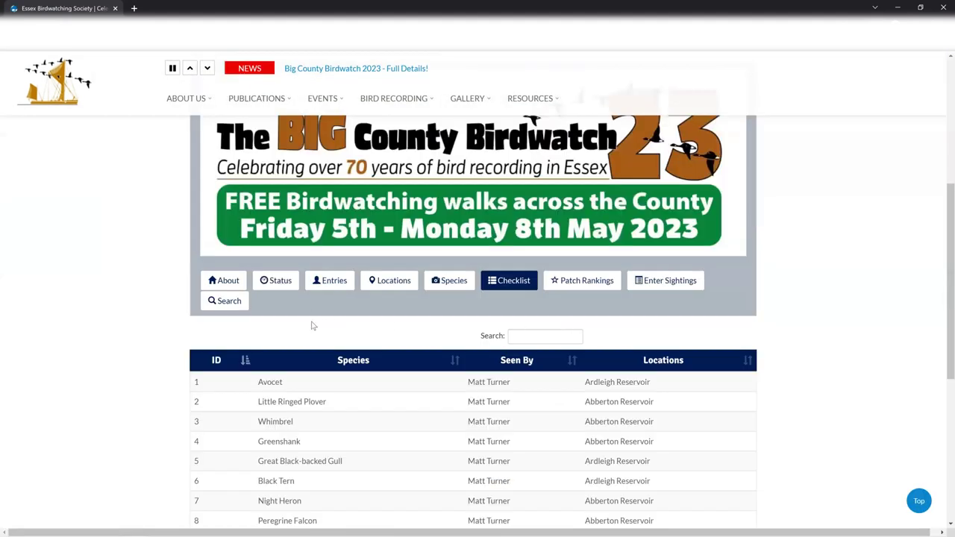
{"action": "scroll", "coordinate": [314, 387], "scroll_direction": "down", "scroll_amount": 1}
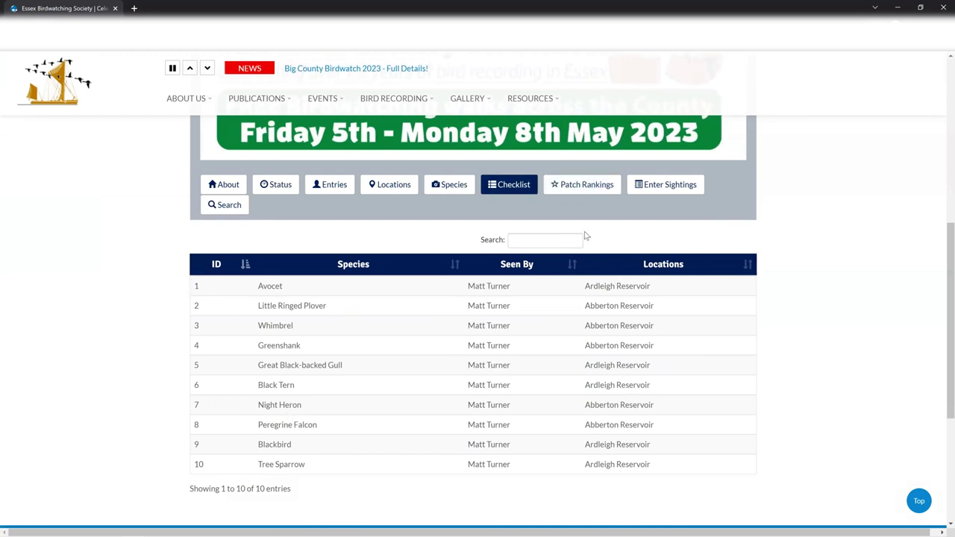
Step: Show the patch rankings, with Ardleigh and Abberton Reservoirs tied at rank 1 on 5 species
{"action": "left_click", "coordinate": [589, 192]}
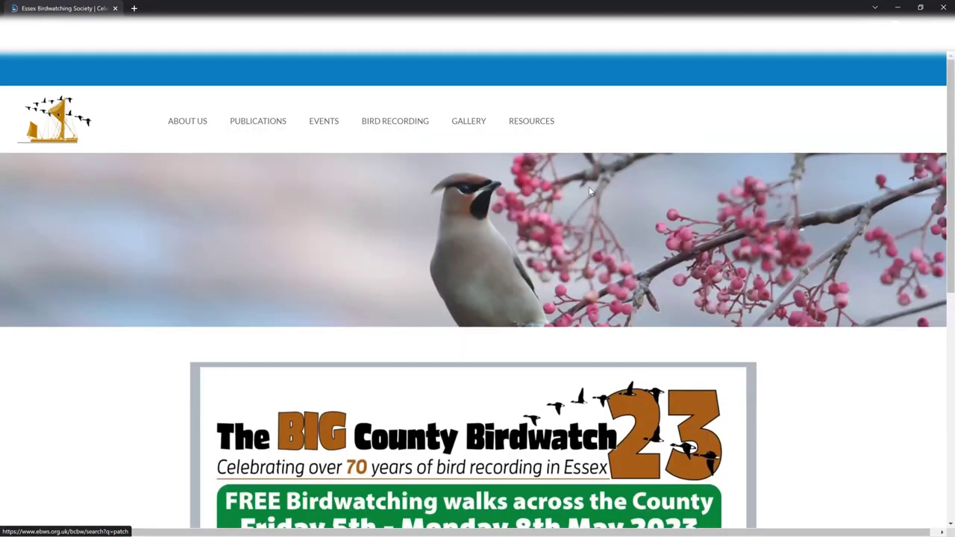
{"action": "scroll", "coordinate": [434, 258], "scroll_direction": "down", "scroll_amount": 3}
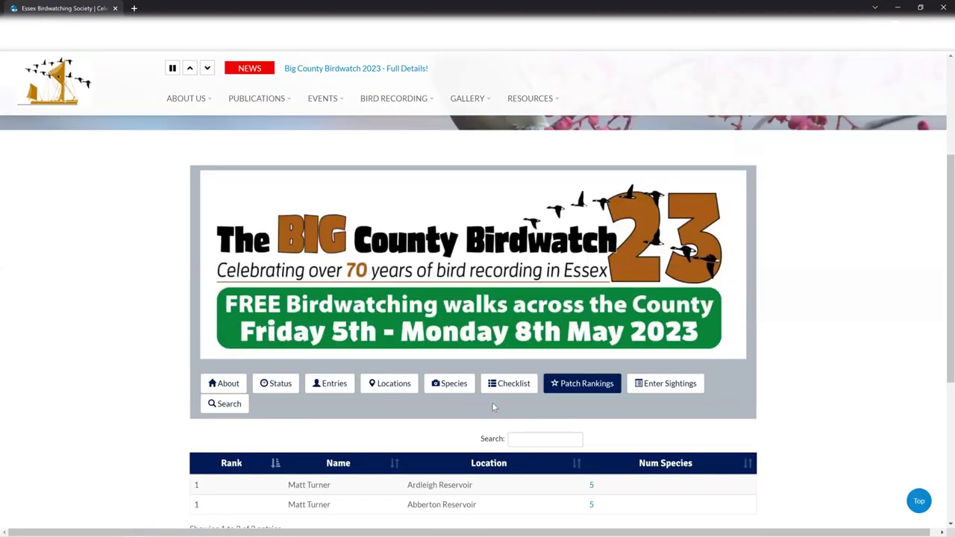
{"action": "scroll", "coordinate": [486, 432], "scroll_direction": "down", "scroll_amount": 1}
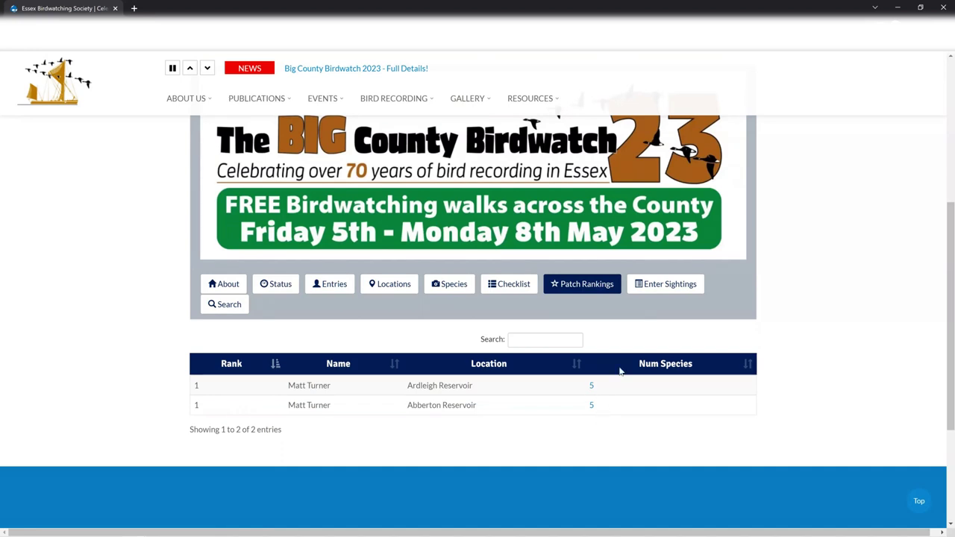
{"action": "left_click", "coordinate": [666, 287]}
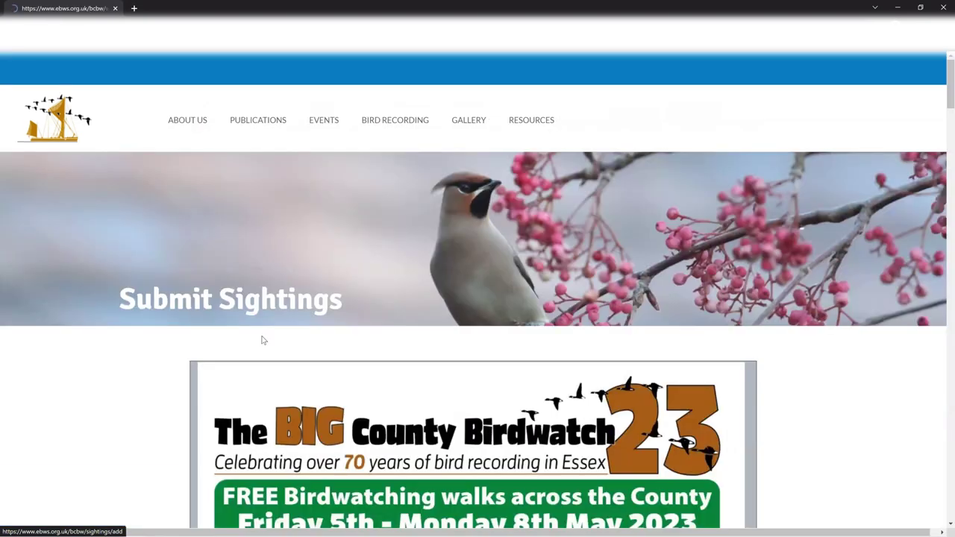
{"action": "scroll", "coordinate": [261, 340], "scroll_direction": "down", "scroll_amount": 5}
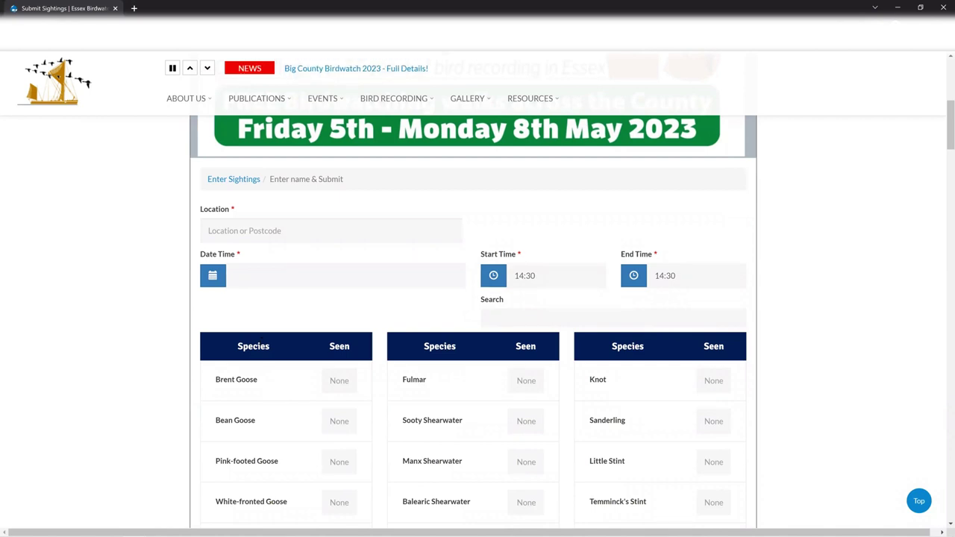
{"action": "key", "text": "alt+Left"}
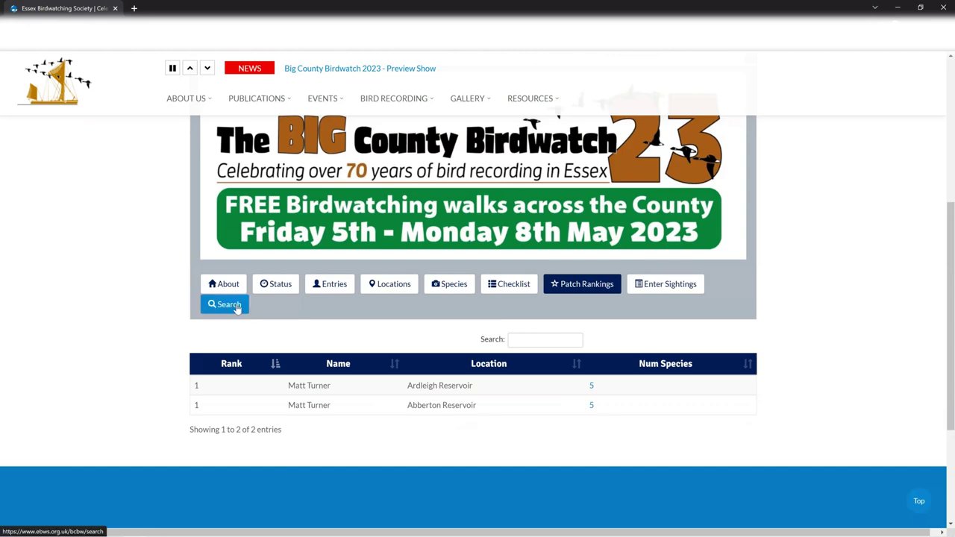
Step: Open the sightings search page and review both its search form and the 10-sighting results table
{"action": "left_click", "coordinate": [236, 305]}
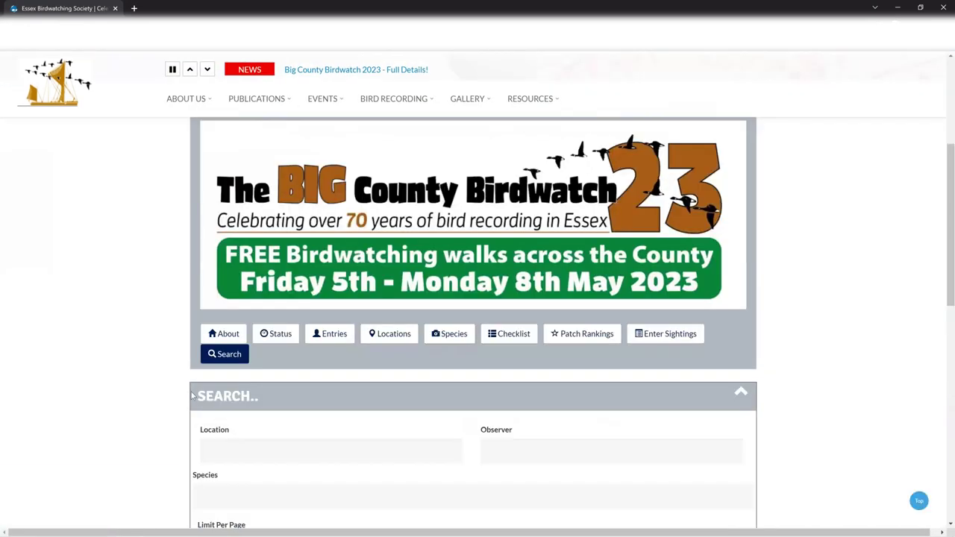
{"action": "scroll", "coordinate": [448, 403], "scroll_direction": "down", "scroll_amount": 1}
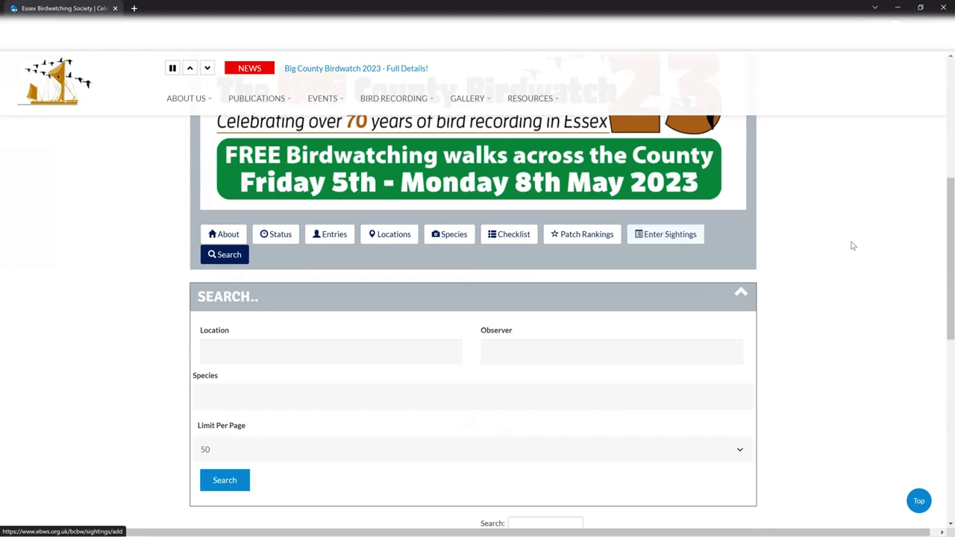
{"action": "scroll", "coordinate": [853, 245], "scroll_direction": "up", "scroll_amount": 3}
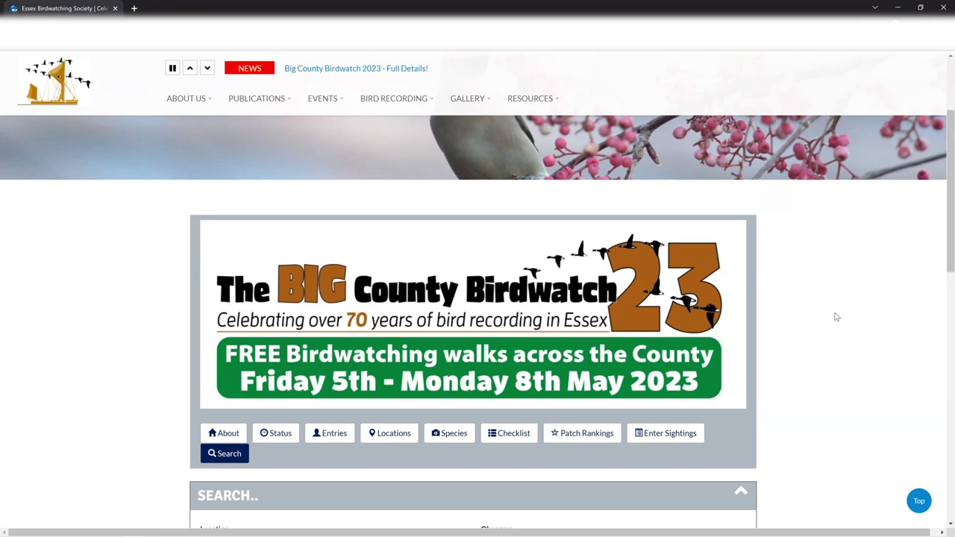
{"action": "scroll", "coordinate": [835, 317], "scroll_direction": "down", "scroll_amount": 1}
{"action": "scroll", "coordinate": [835, 317], "scroll_direction": "down", "scroll_amount": 10}
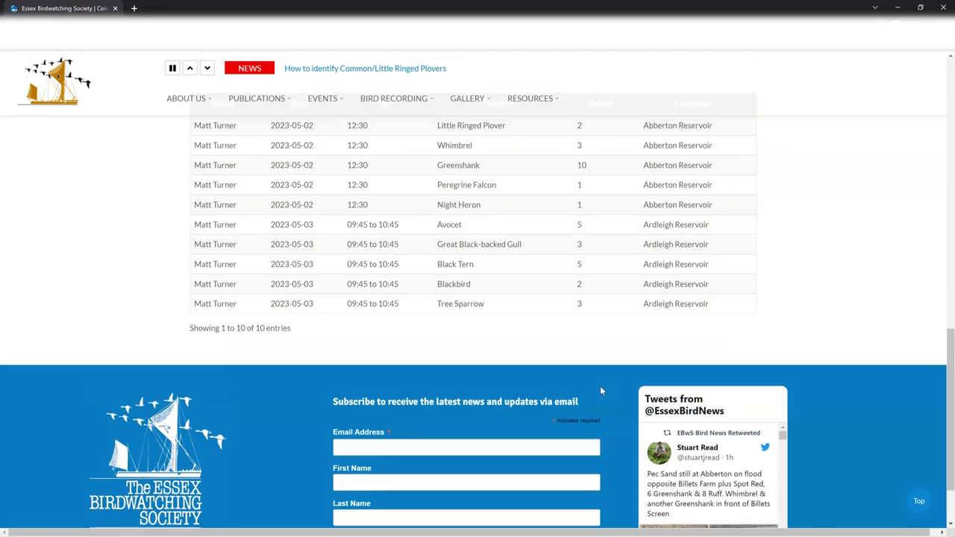
{"action": "scroll", "coordinate": [600, 386], "scroll_direction": "up", "scroll_amount": 1}
{"action": "scroll", "coordinate": [617, 368], "scroll_direction": "down", "scroll_amount": 1}
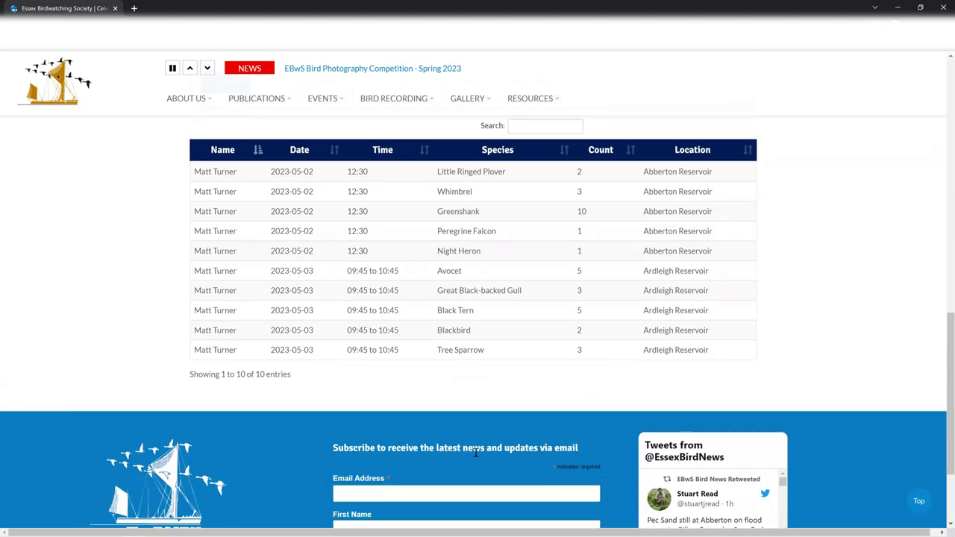
{"action": "scroll", "coordinate": [576, 434], "scroll_direction": "up", "scroll_amount": 3}
{"action": "scroll", "coordinate": [816, 430], "scroll_direction": "up", "scroll_amount": 3}
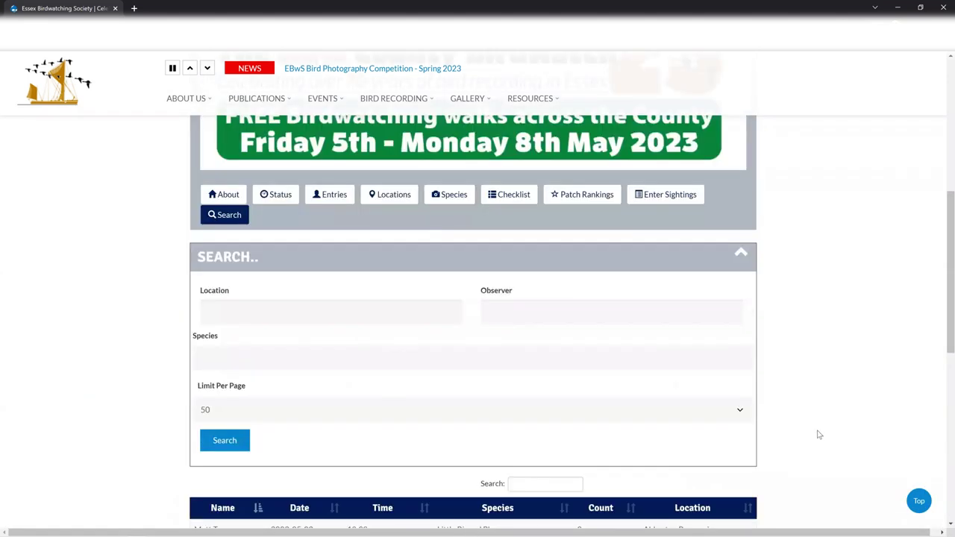